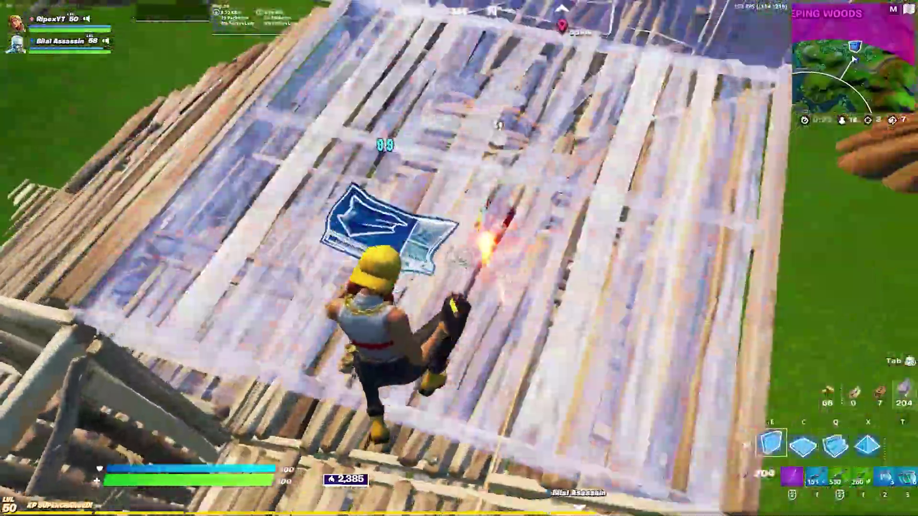
click(459, 259)
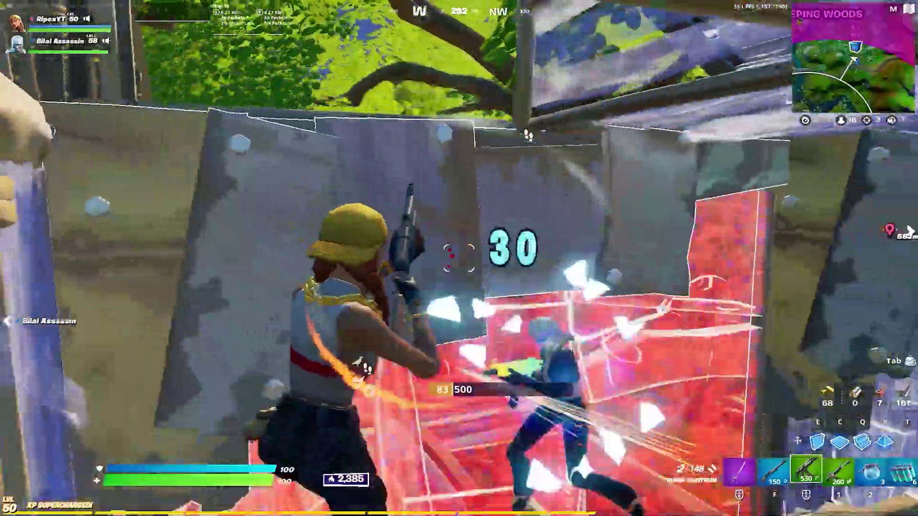
click(458, 258)
click(459, 258)
click(459, 258)
key(f)
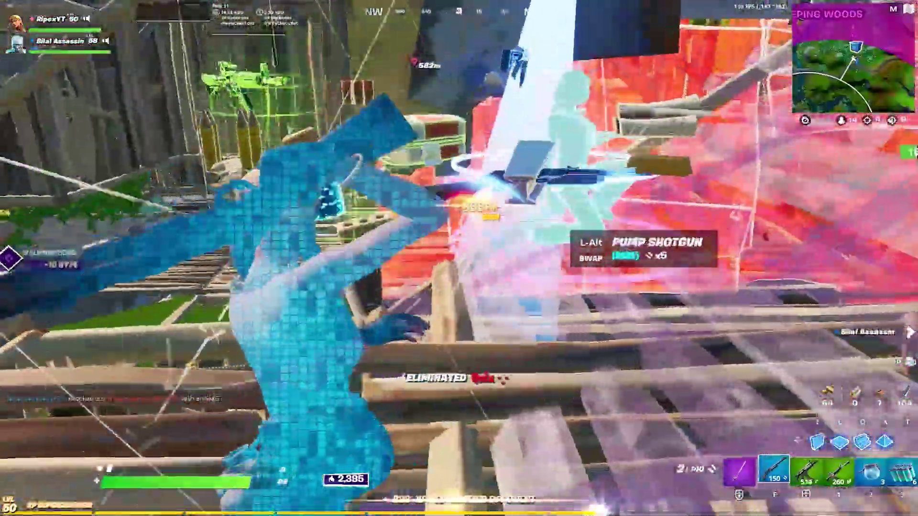
key(w)
click(459, 259)
key(w)
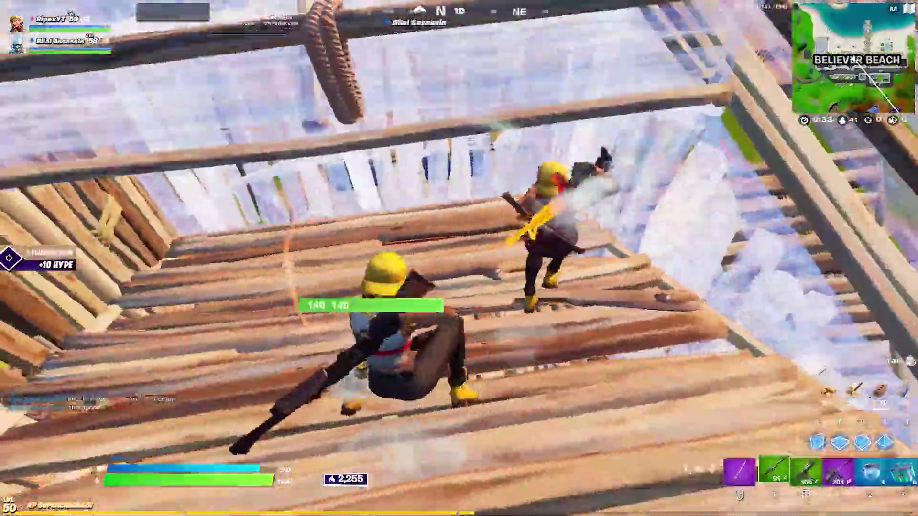
click(459, 258)
key(w)
click(459, 258)
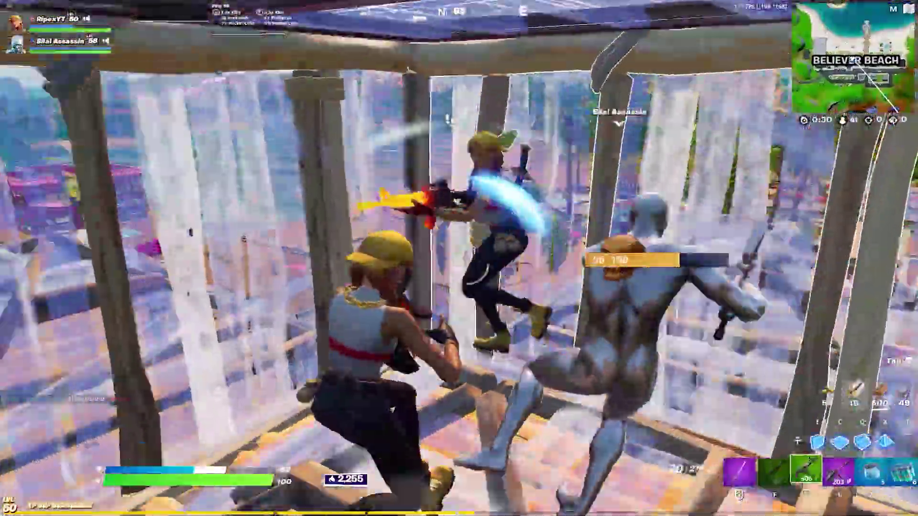
click(459, 258)
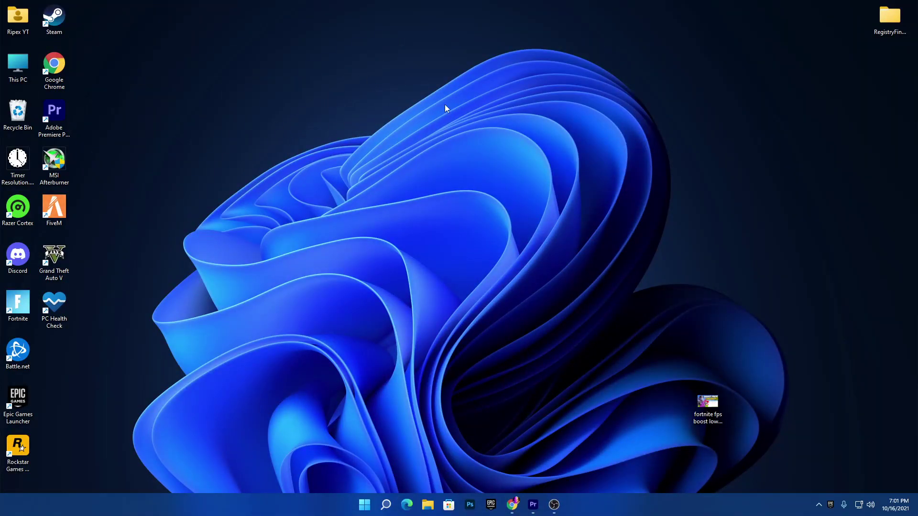
- Switch to Google Chrome and look over the download page for the Fortnite FPS Boost Pack For Low End PC
click(509, 502)
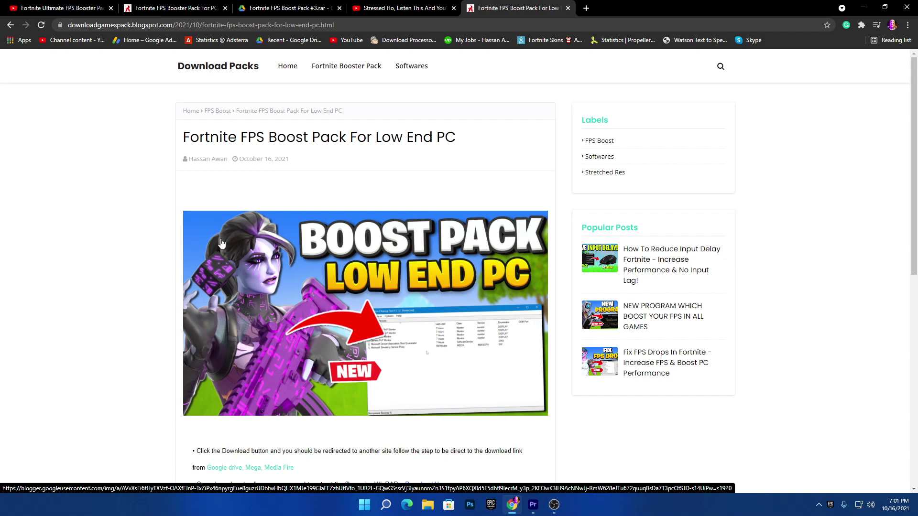
scroll(241, 299, down, 5)
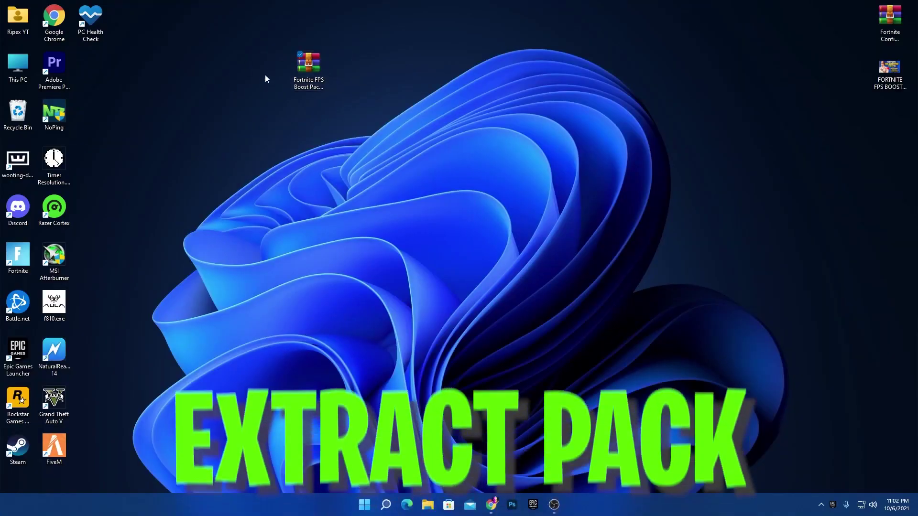
- Extract Fortnite FPS Boost Pack #3.rar on the desktop and place the extracted folder beside the archive
right_click(309, 77)
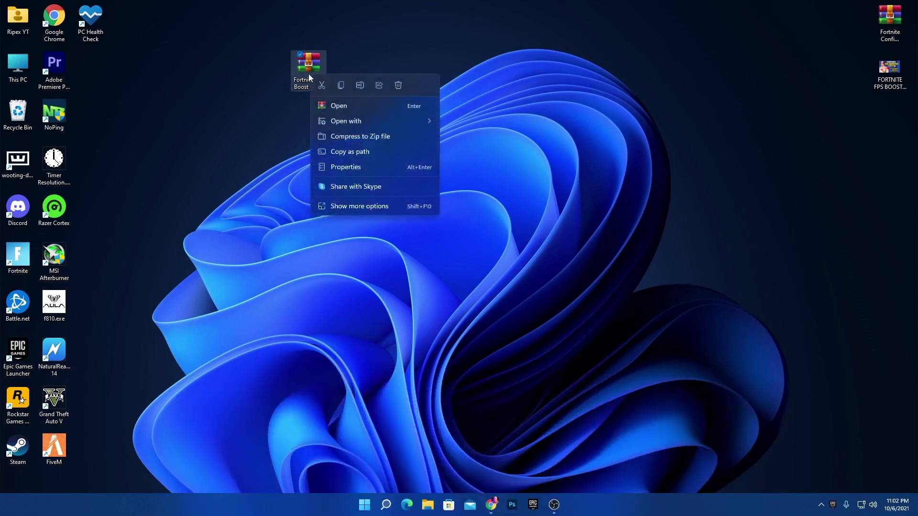
click(353, 206)
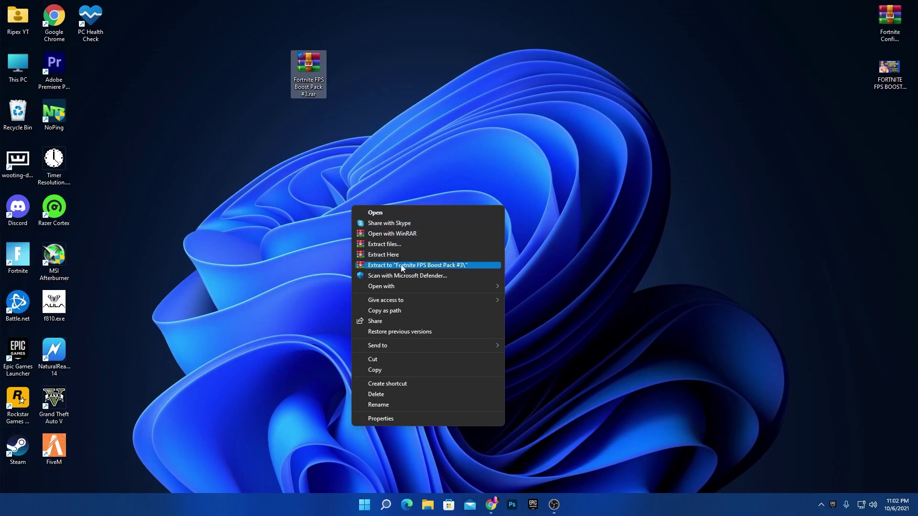
click(381, 255)
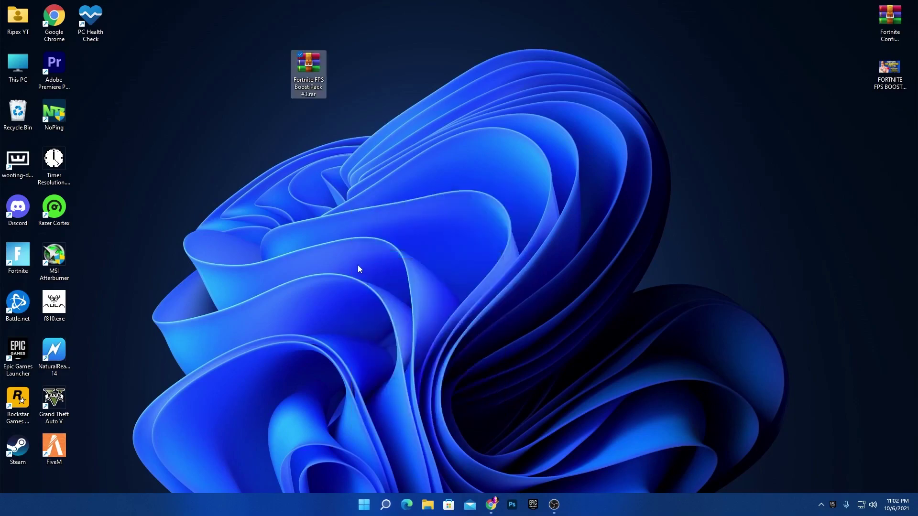
drag(108, 64, 239, 72)
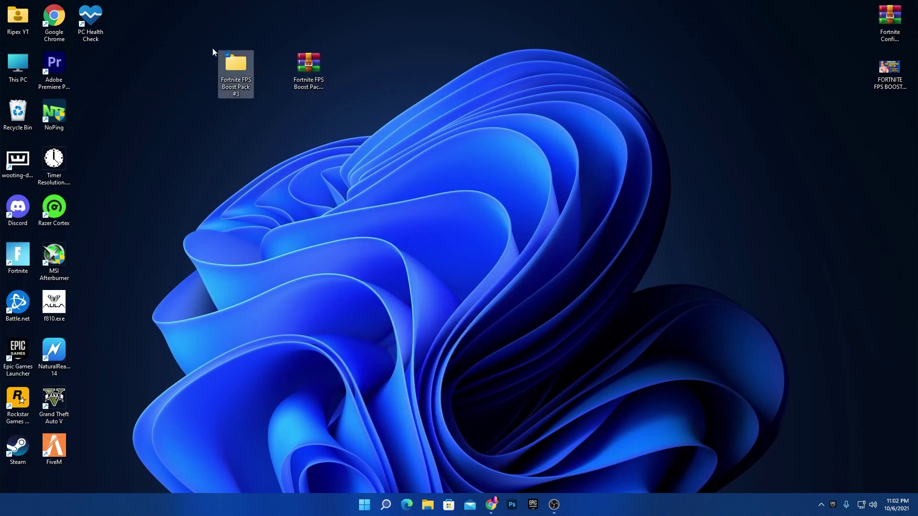
- Run the Restore Point shortcut from the pack's 1-Create Restore Point folder and turn on system protection for Local Disk (C:)
double_click(236, 70)
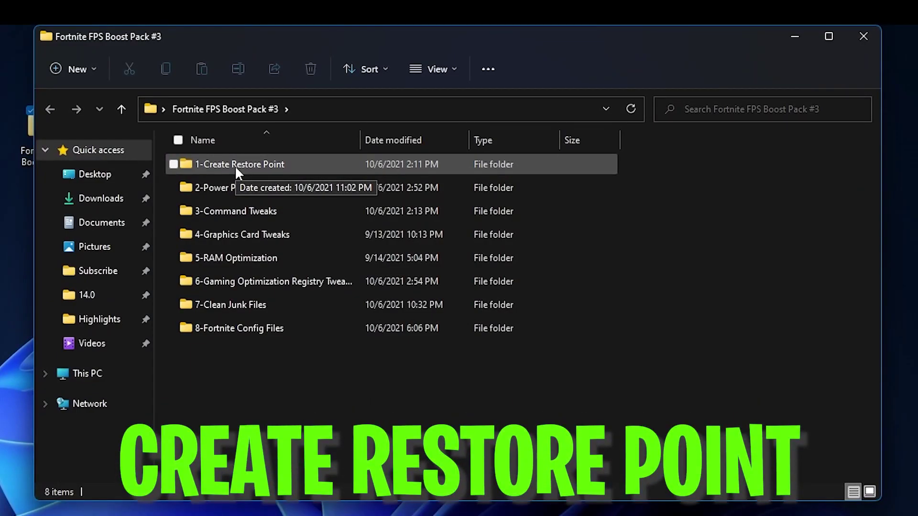
double_click(236, 167)
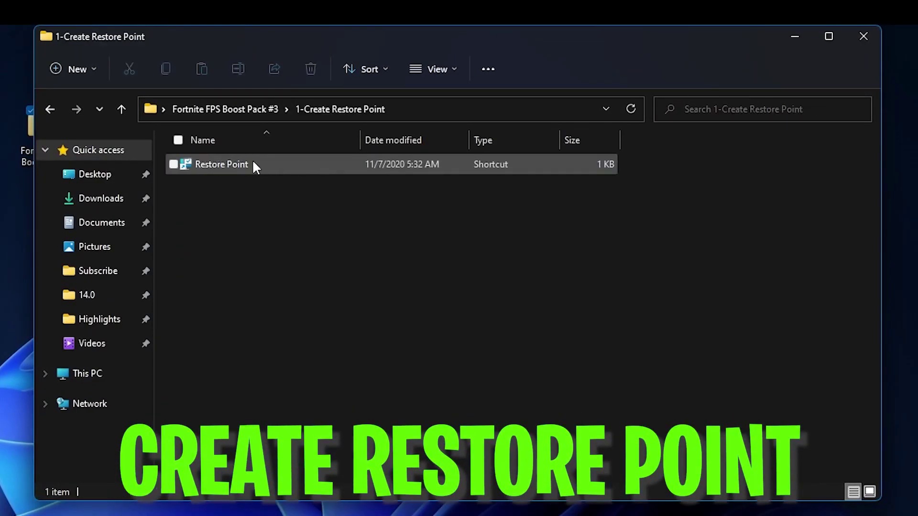
double_click(254, 165)
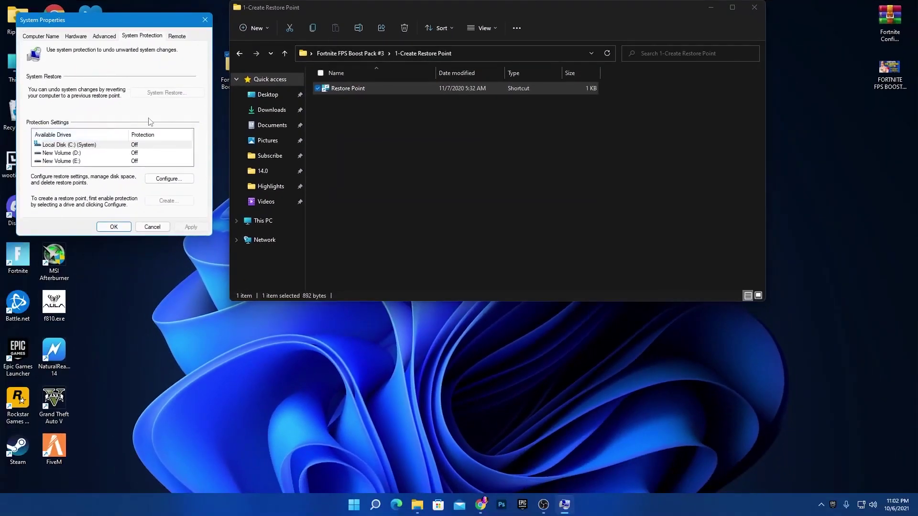
click(167, 180)
click(63, 89)
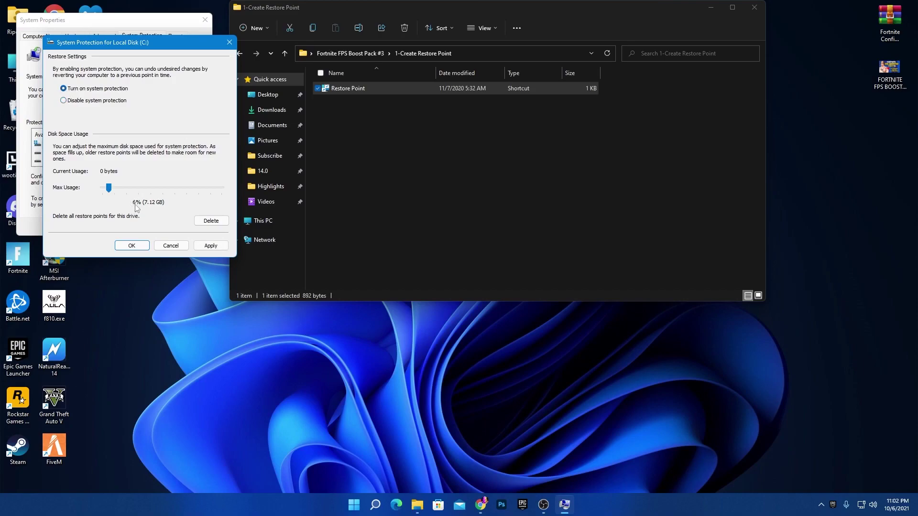
click(210, 246)
click(131, 245)
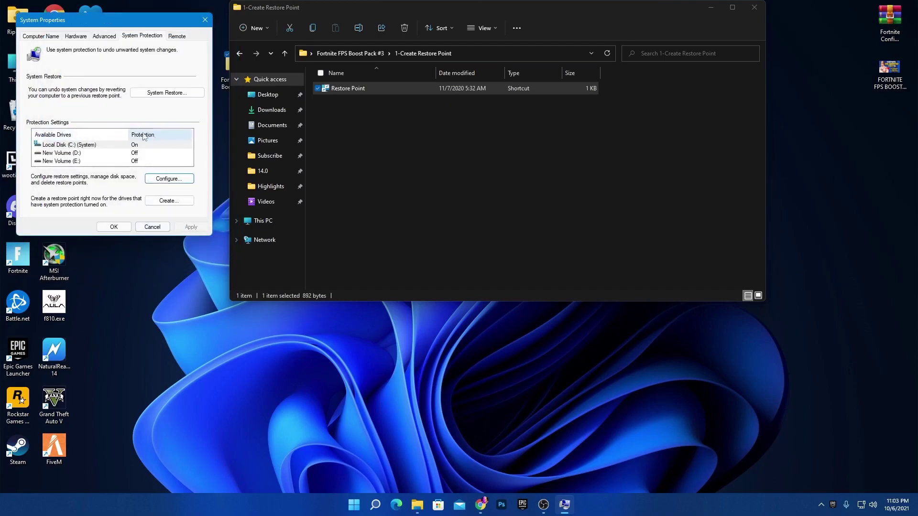
- Open the restore point creation dialog, cancel it and close System Properties
click(171, 203)
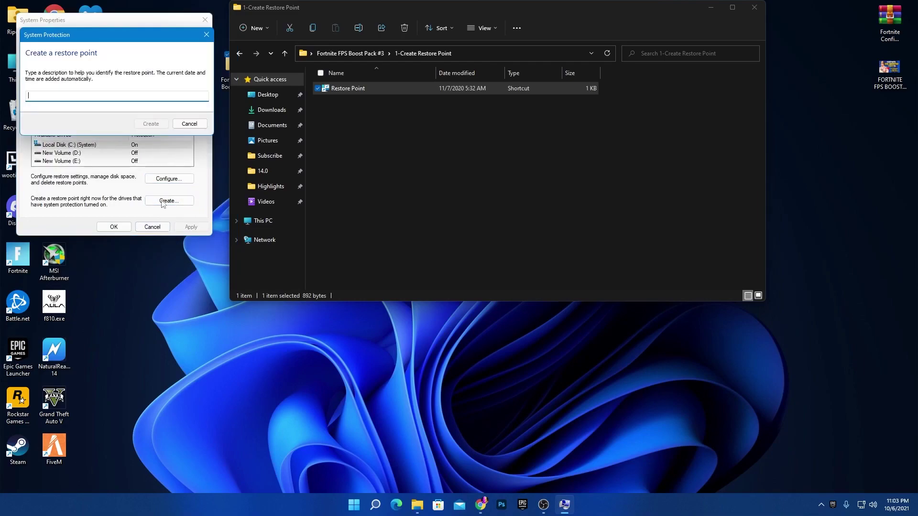
click(189, 124)
click(205, 20)
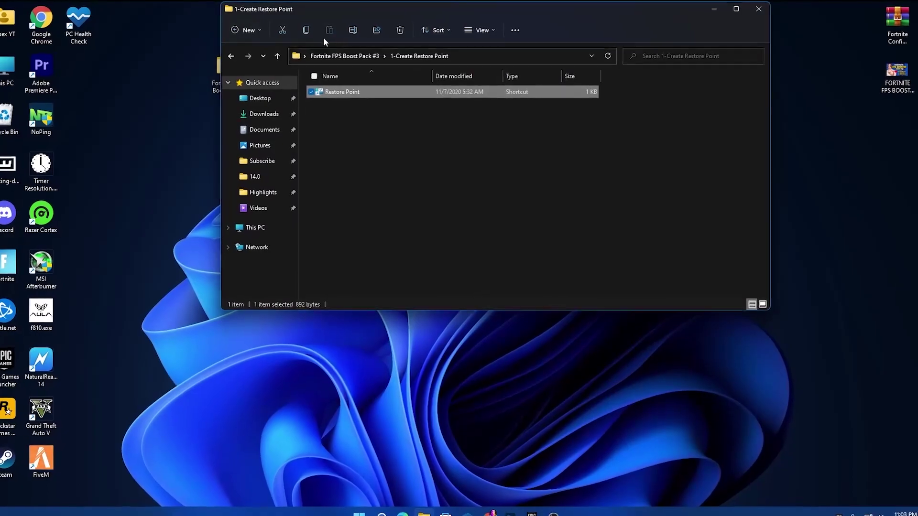
- Open Power Options from the pack's 2-Power Plan folder, try the High performance plan and reselect Bitsum Highest Performance
click(337, 58)
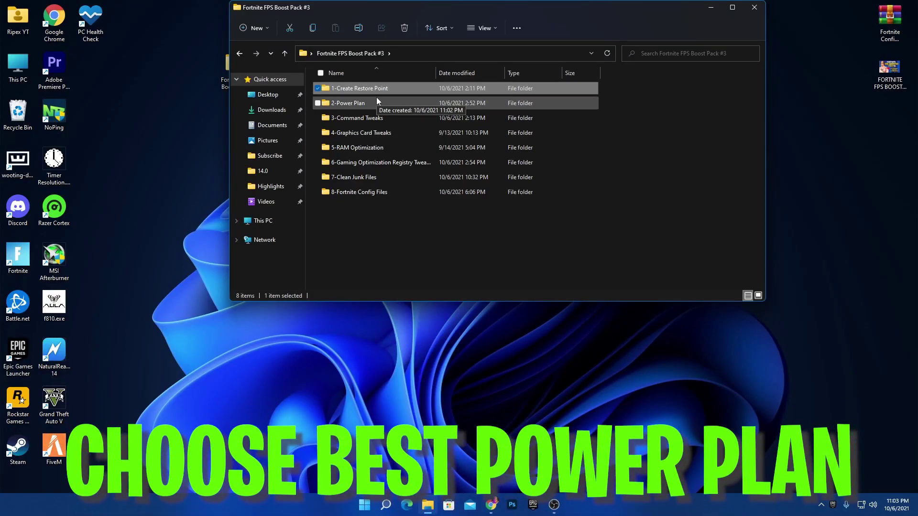
double_click(376, 98)
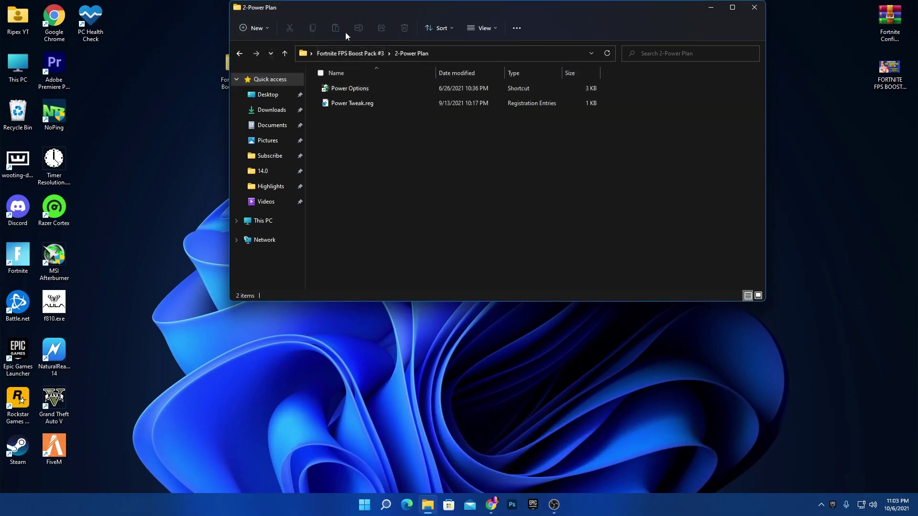
click(337, 91)
double_click(337, 91)
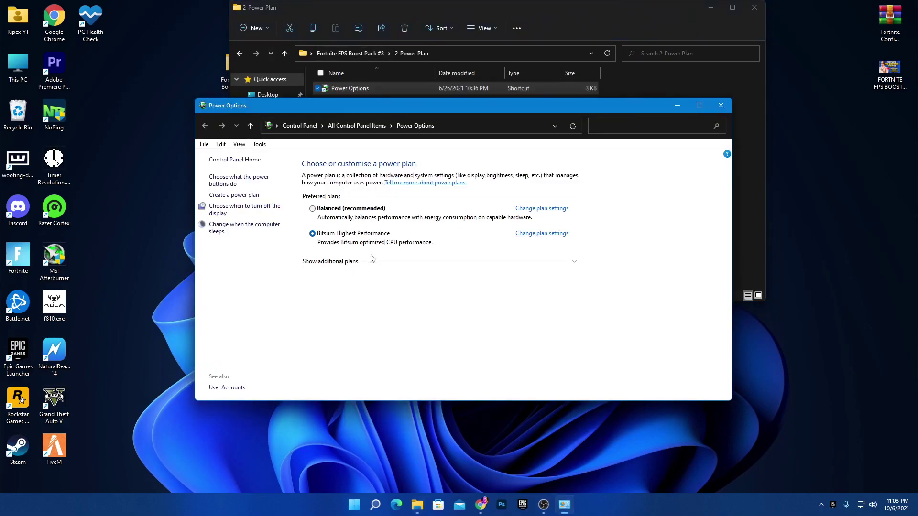
click(575, 261)
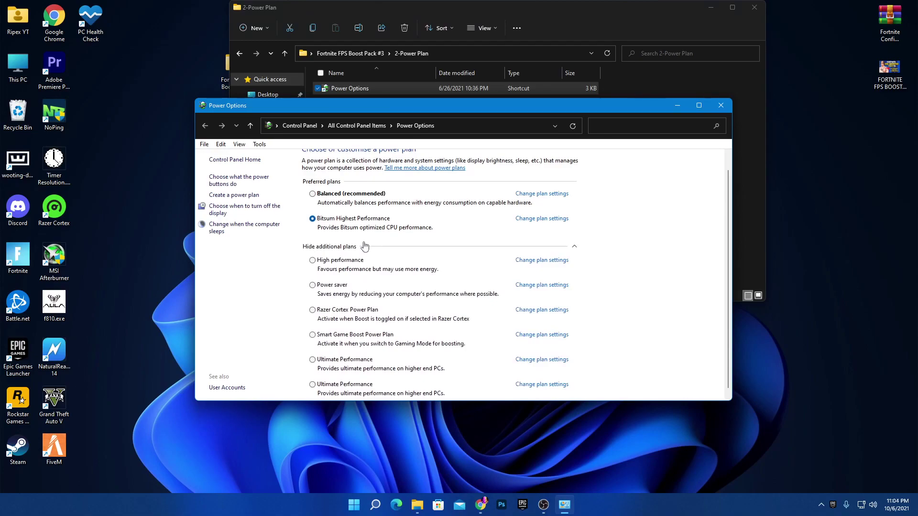
click(313, 261)
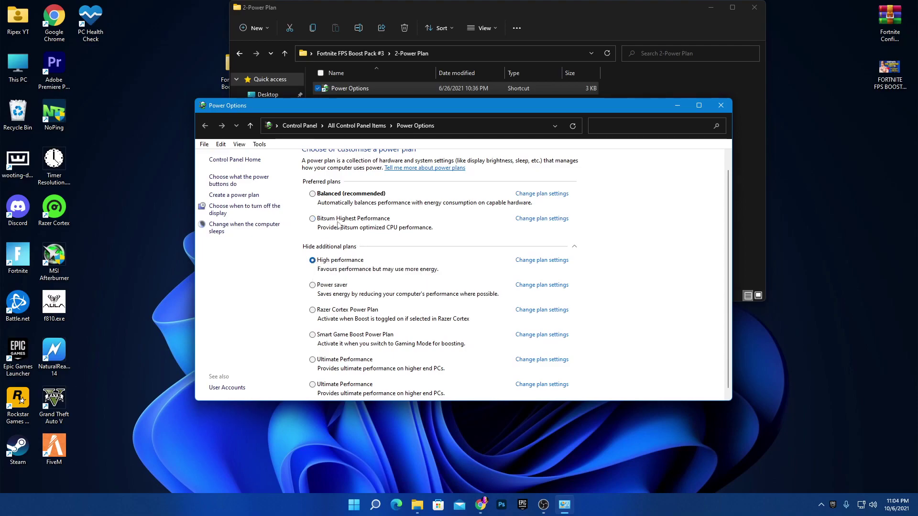
click(313, 219)
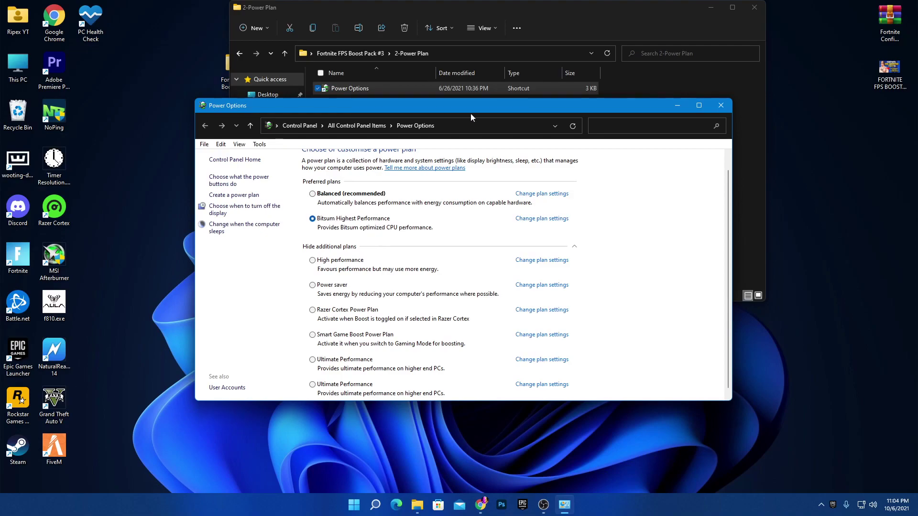
click(720, 107)
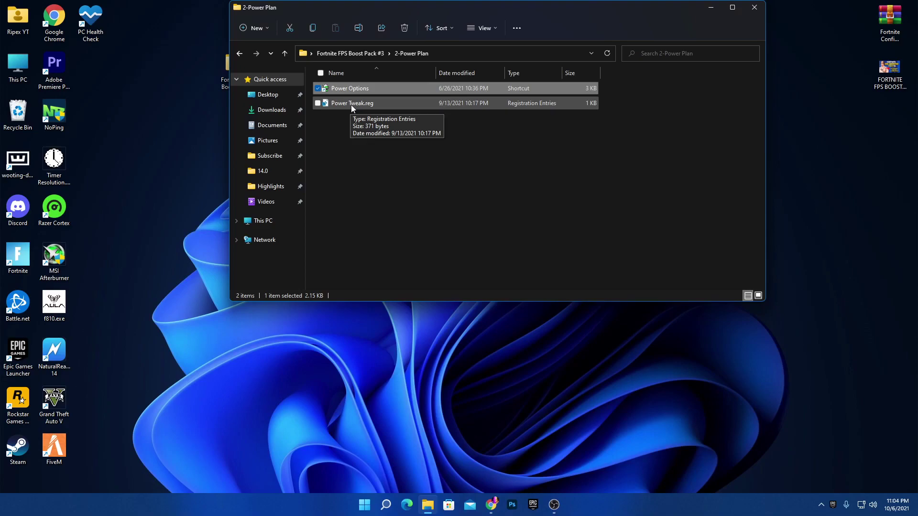
- Import Power Tweak.reg into the registry, allowing the changes and dismissing the confirmation
double_click(351, 103)
click(438, 256)
click(524, 267)
click(565, 252)
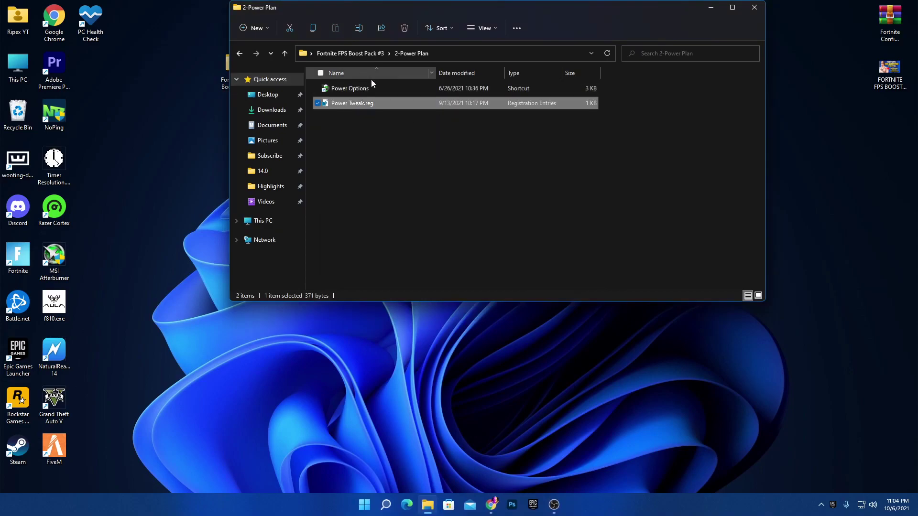
- Run Disable Useless Activities.cmd and Important Tweaks.bat from the pack's 3-Command Tweaks folder
click(352, 53)
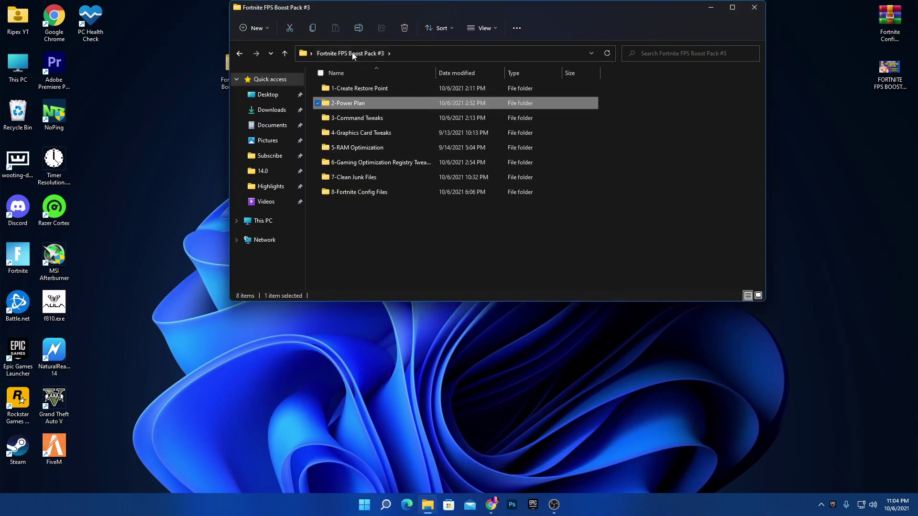
click(354, 121)
double_click(354, 120)
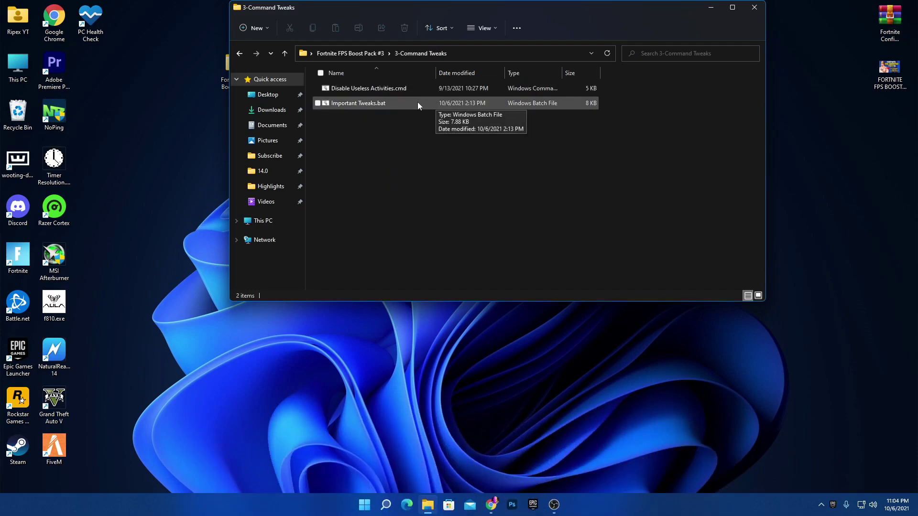
double_click(356, 89)
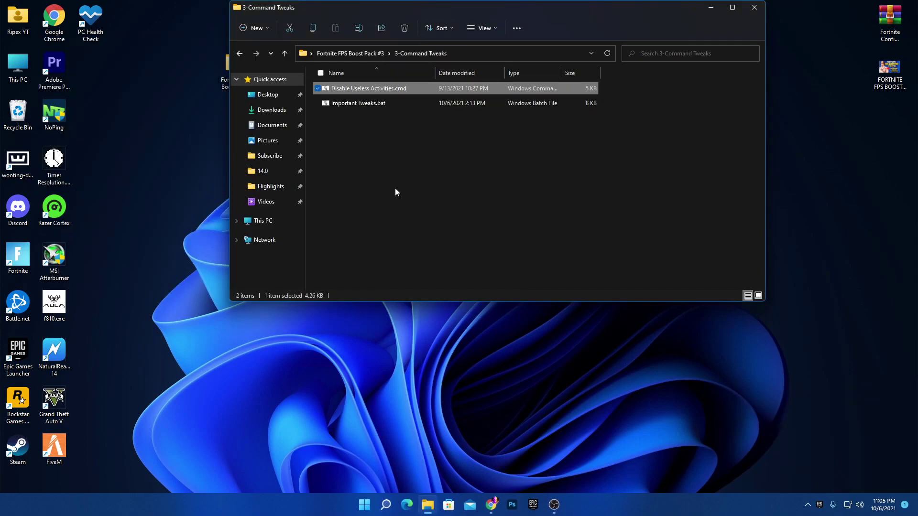
double_click(345, 103)
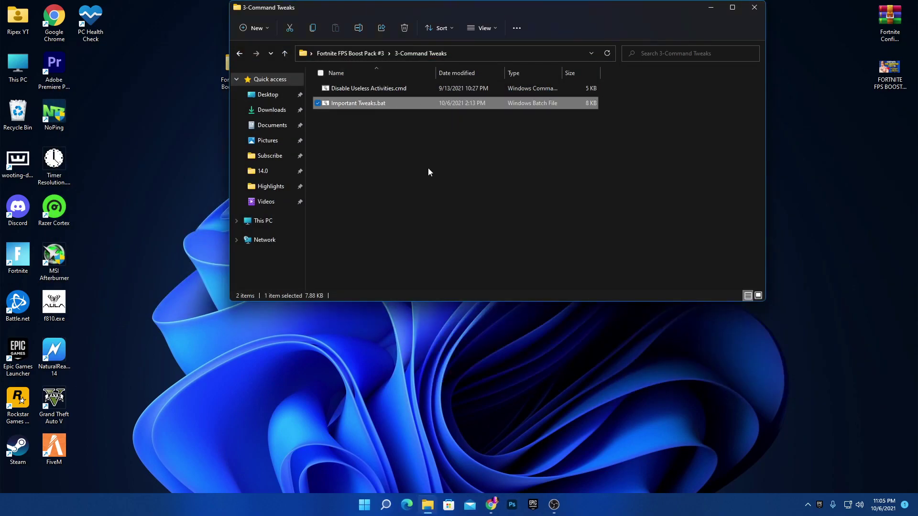
- Import NVIDIA.reg into the registry from the NVIDIA subfolder of the pack's 4-Graphics Card Tweaks folder
key(BackSpace)
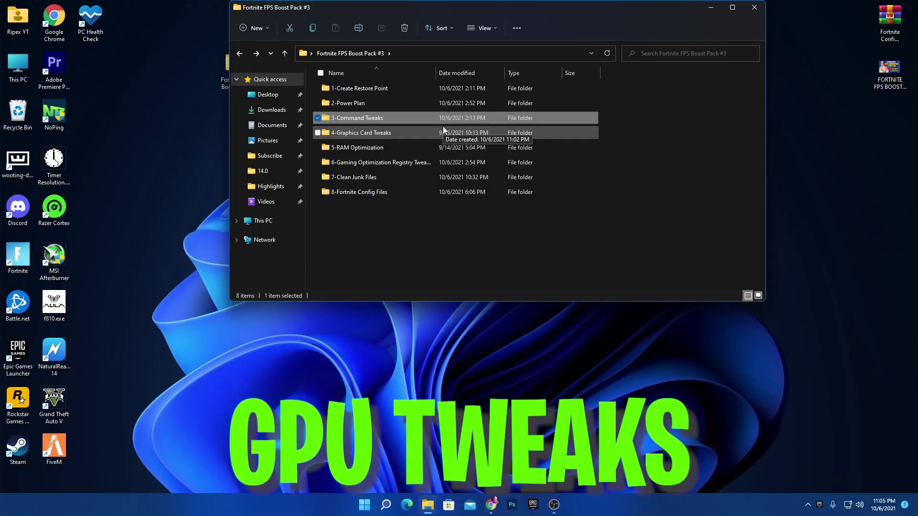
double_click(443, 126)
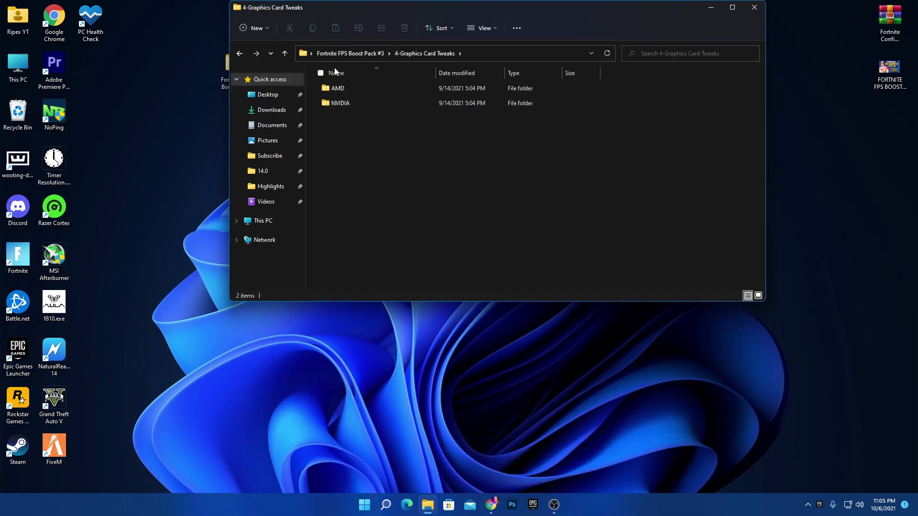
double_click(394, 103)
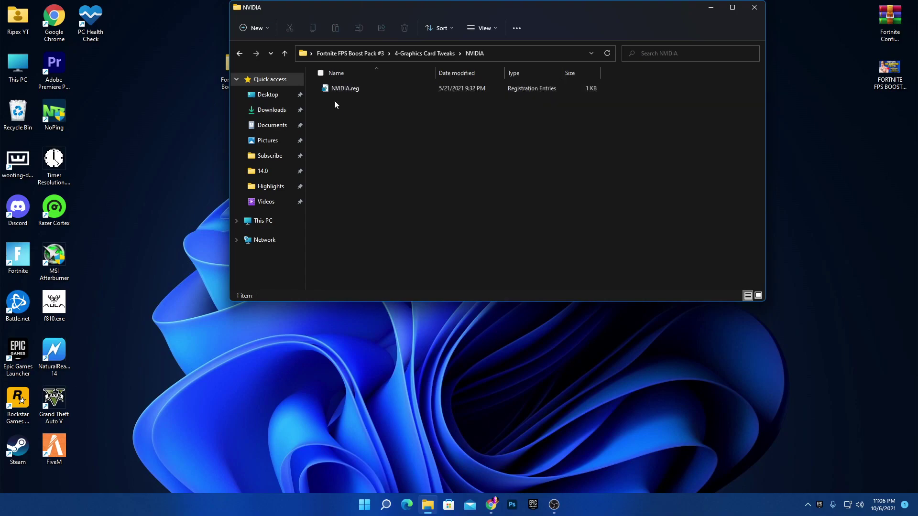
double_click(360, 88)
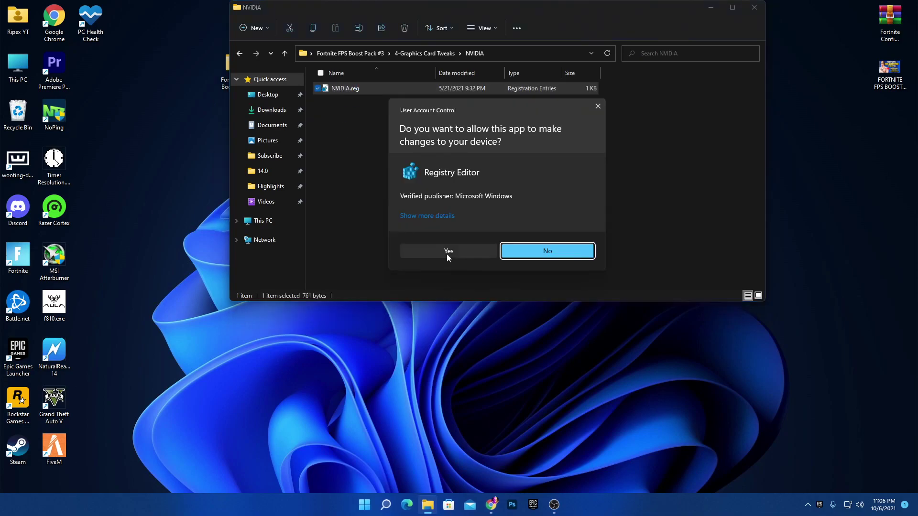
click(447, 254)
click(528, 266)
click(550, 251)
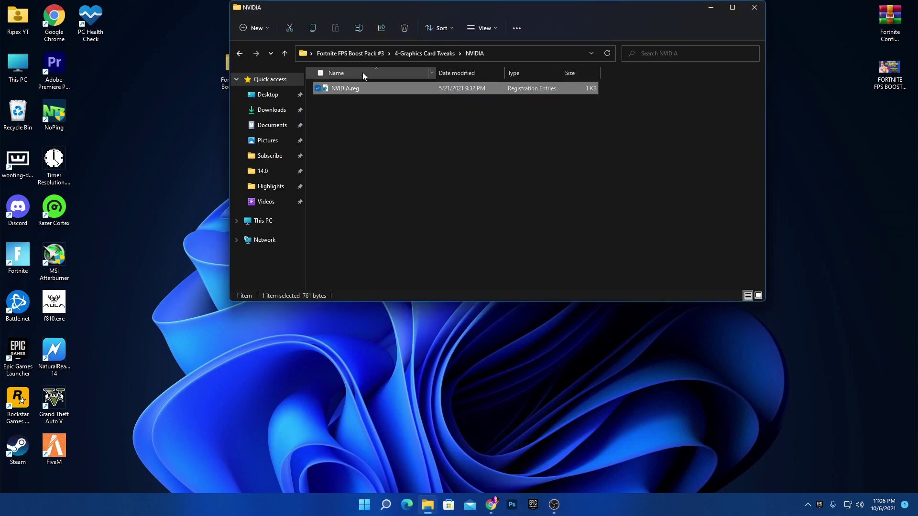
- Import 16GB Ram.reg into the registry from the pack's 5-RAM Optimization folder, allowing the changes and dismissing the confirmation
click(355, 52)
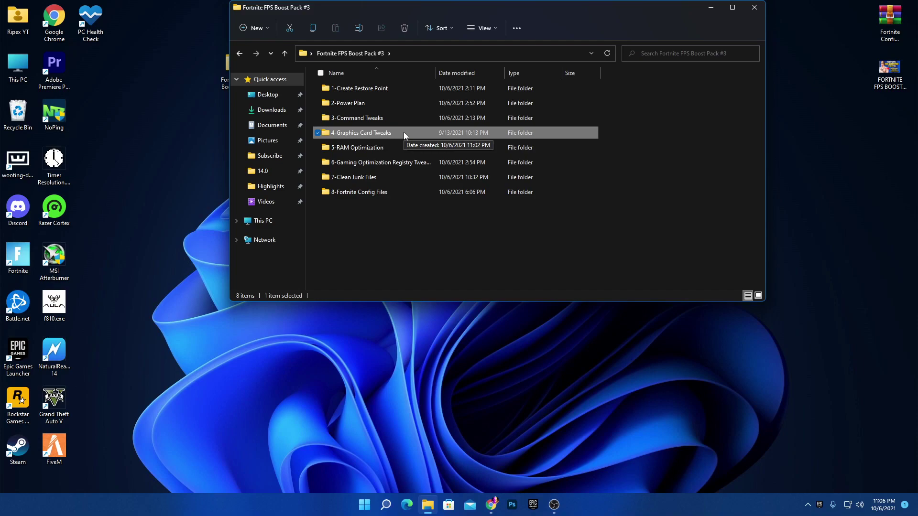
double_click(364, 148)
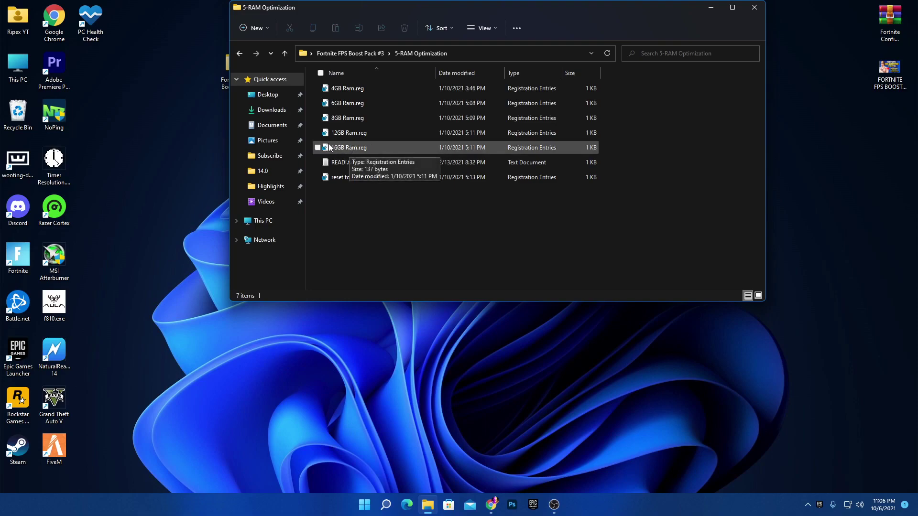
right_click(357, 145)
click(383, 176)
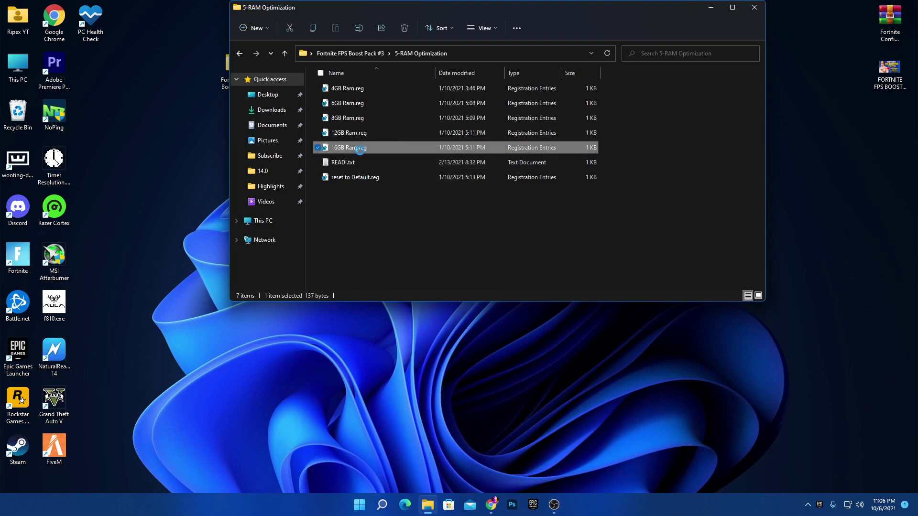
click(459, 251)
click(530, 269)
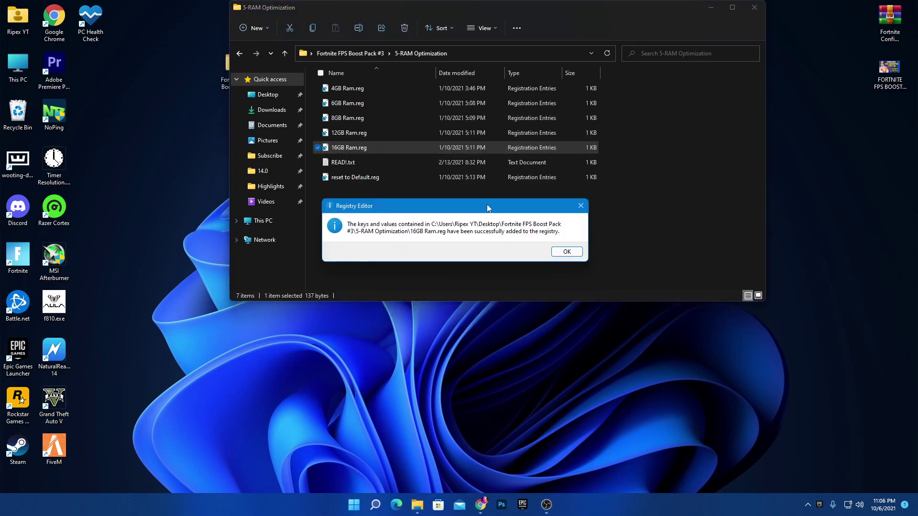
click(558, 252)
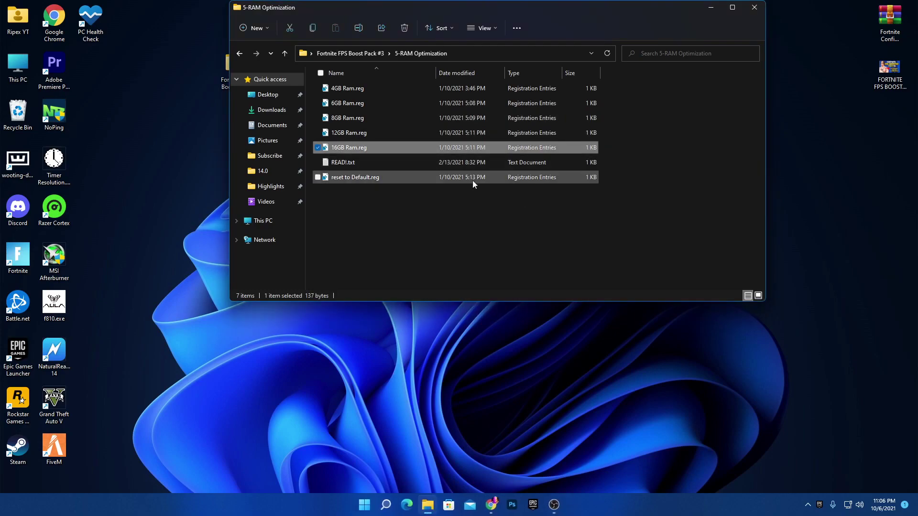
- Inspect GAME BOOSTER TWEAK.reg in Notepad from the GAME BOOSTER TWEAK subfolder of the pack's 6-Gaming Optimization Registry Tweaks folder, and close it
click(347, 54)
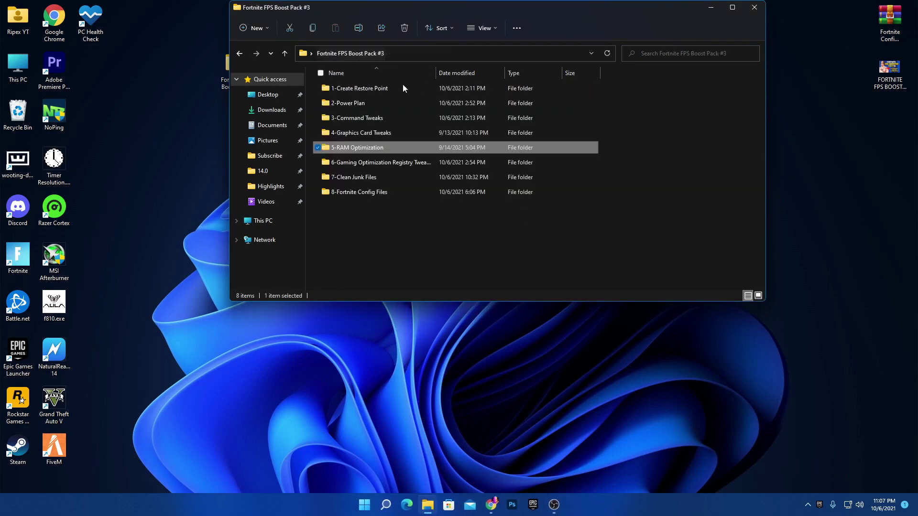
double_click(339, 163)
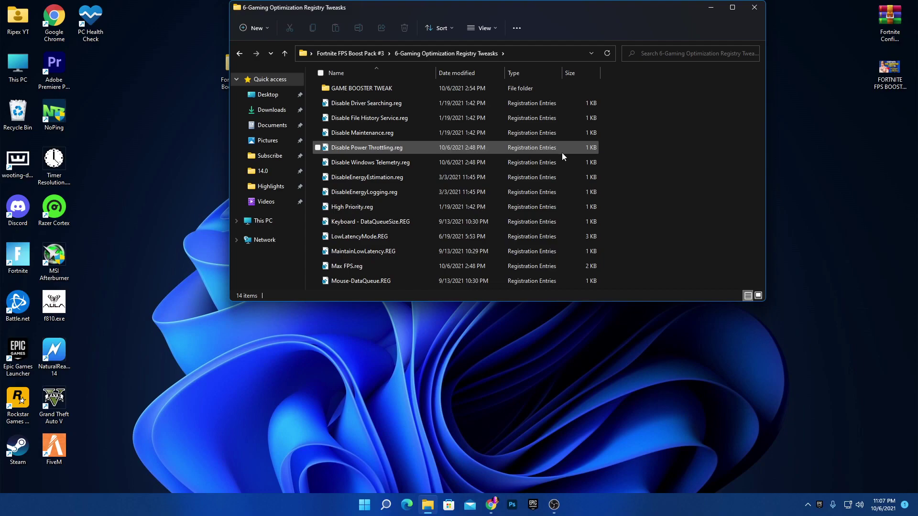
double_click(357, 89)
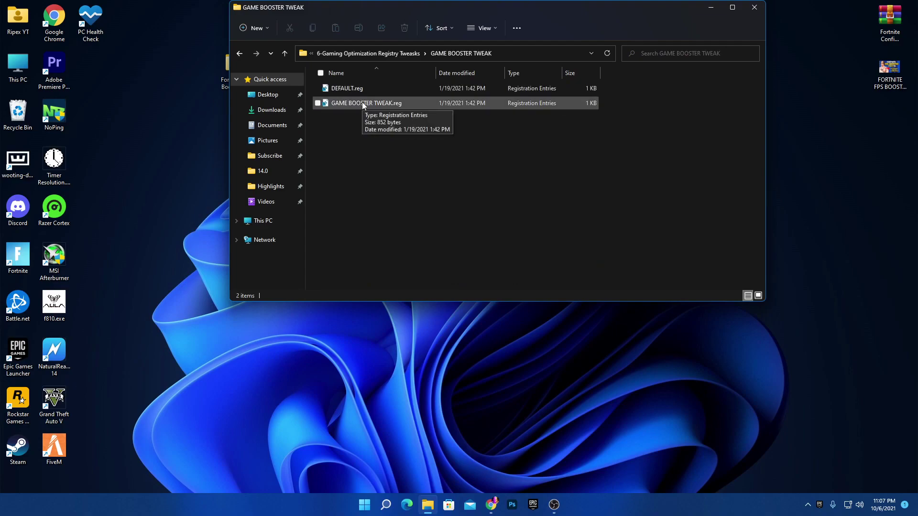
right_click(355, 103)
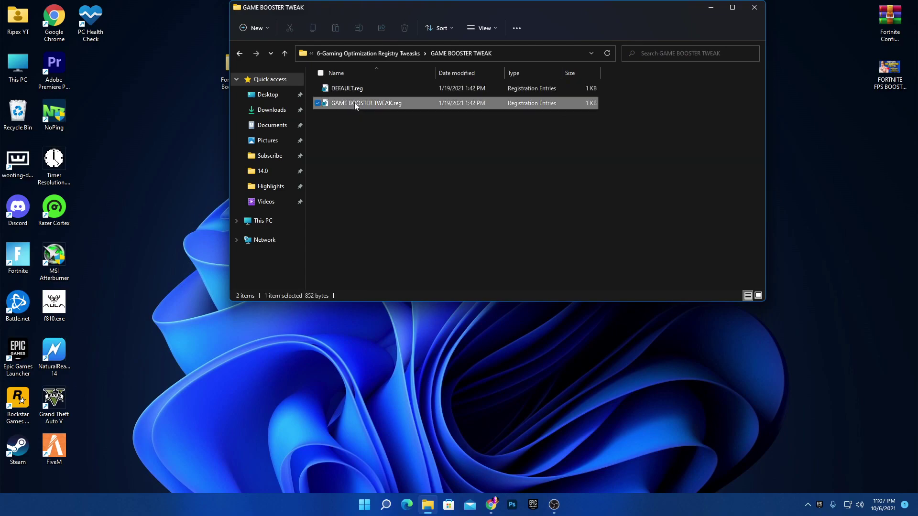
mouse_move(411, 145)
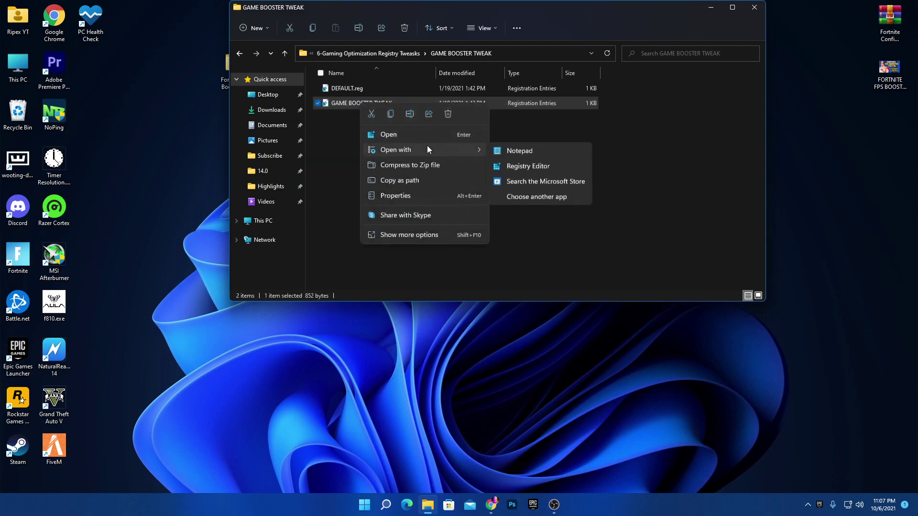
click(529, 155)
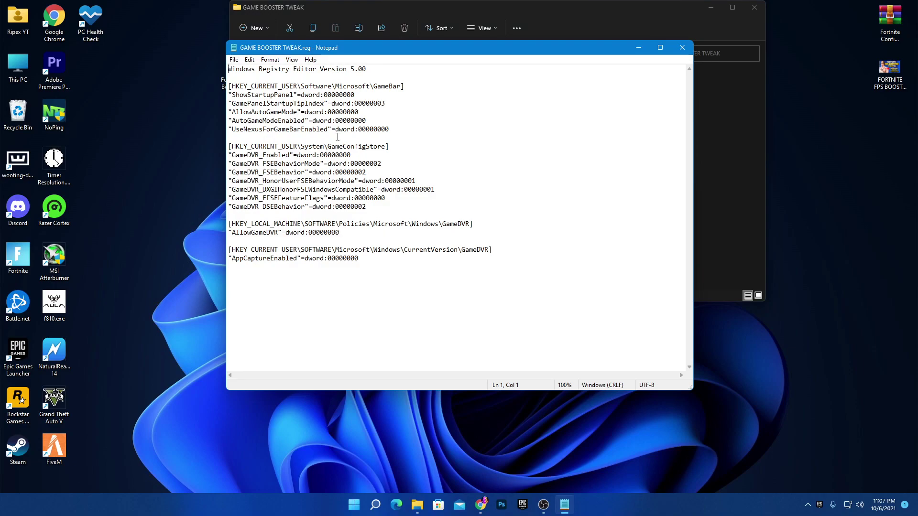
click(682, 48)
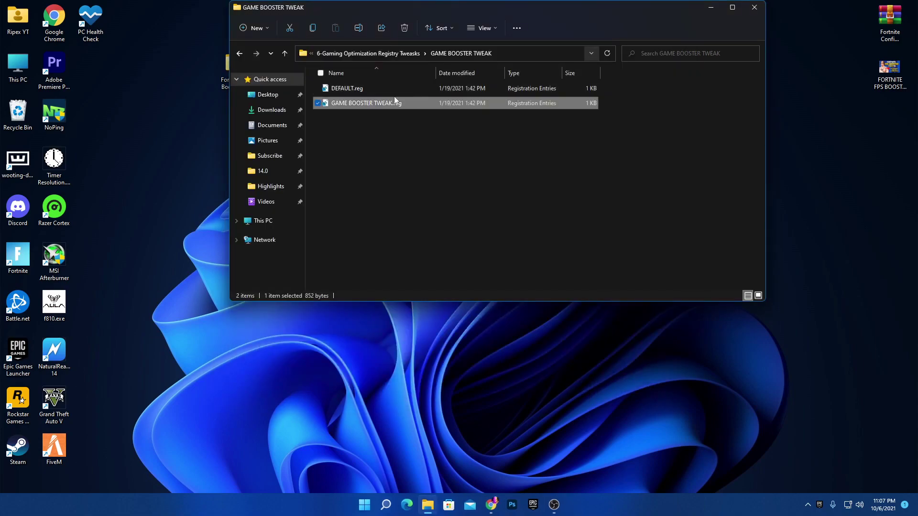
- Import GAME BOOSTER TWEAK.reg into the registry and go to the pack's 7-Clean Junk Files folder
double_click(365, 106)
key(alt+y)
click(530, 266)
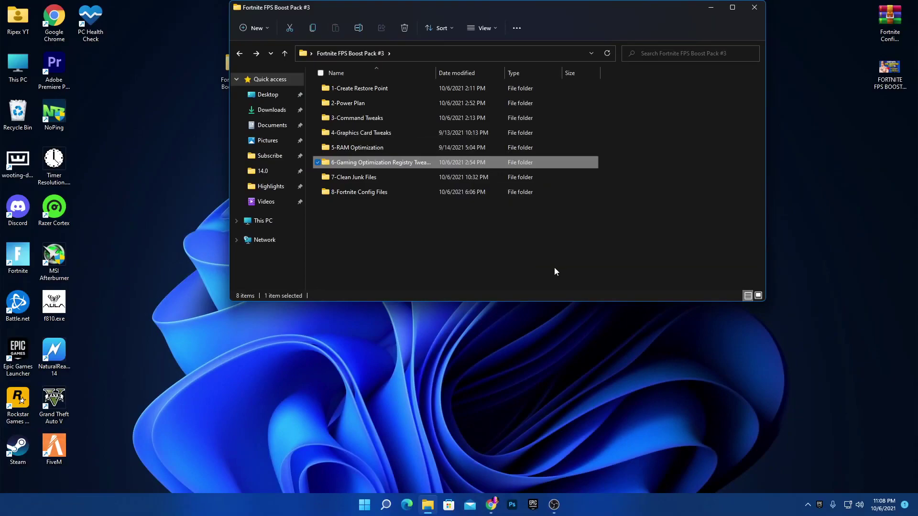
click(514, 254)
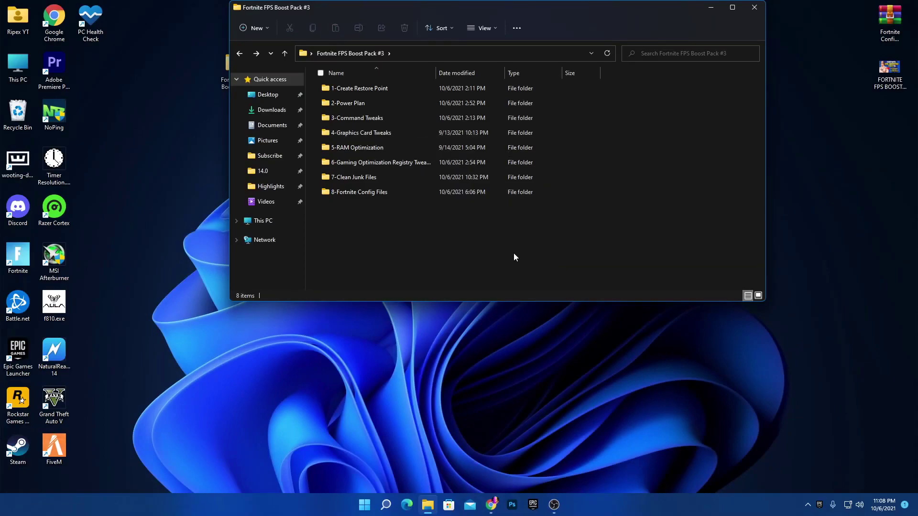
double_click(335, 180)
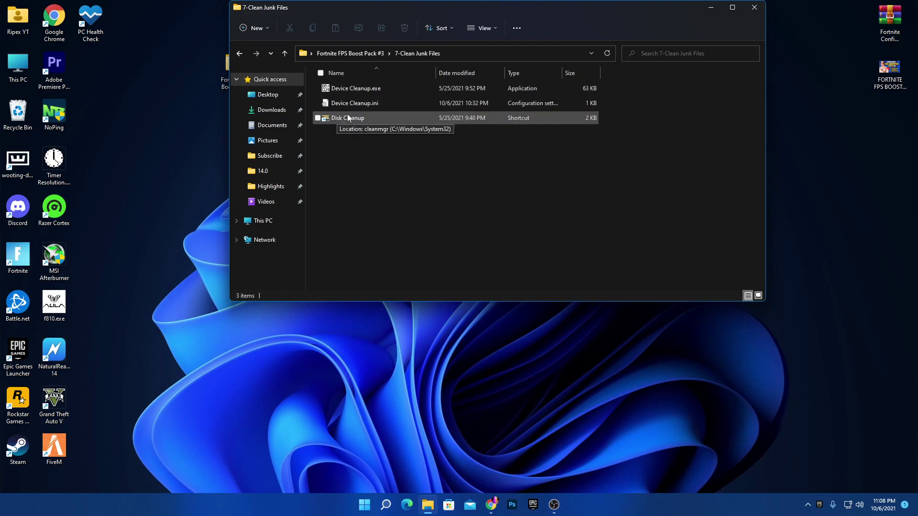
- Try to remove all non-present devices with Device Cleanup.exe without administrator rights, and close the tool
double_click(350, 87)
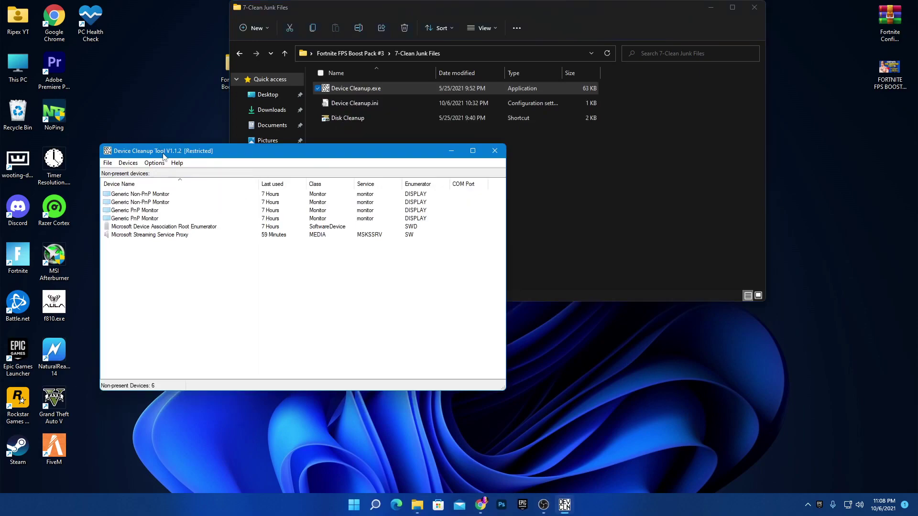
drag(163, 154, 344, 103)
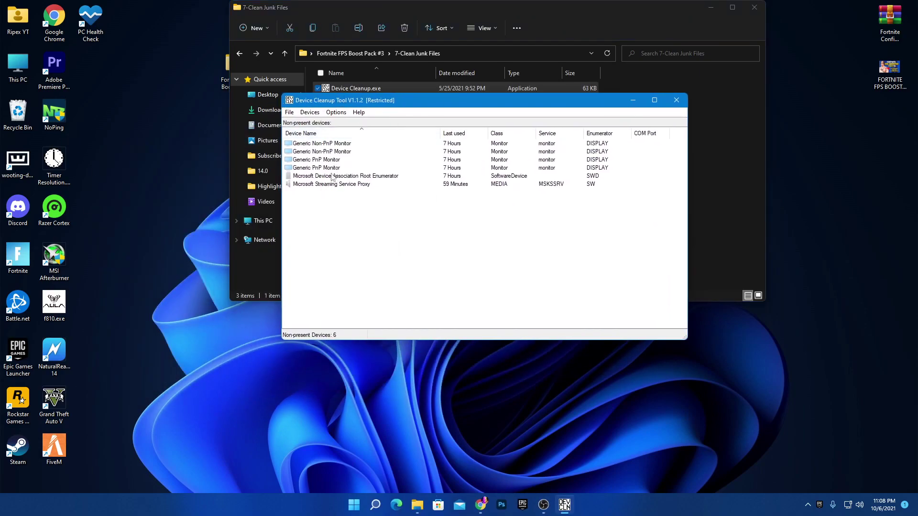
key(ctrl+a)
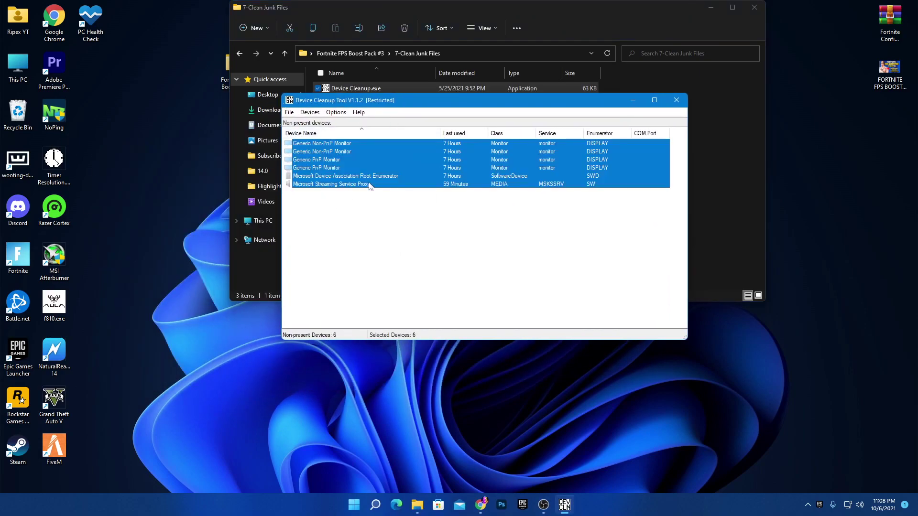
key(Delete)
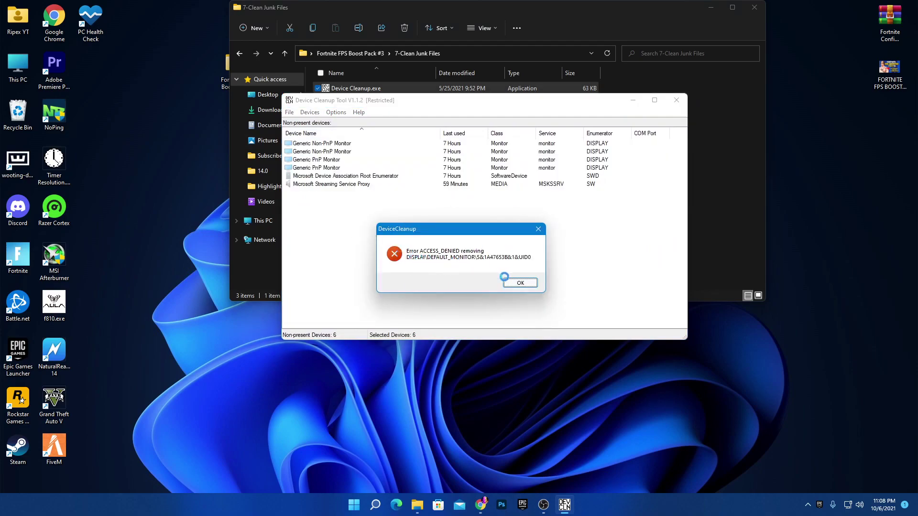
click(520, 283)
click(676, 100)
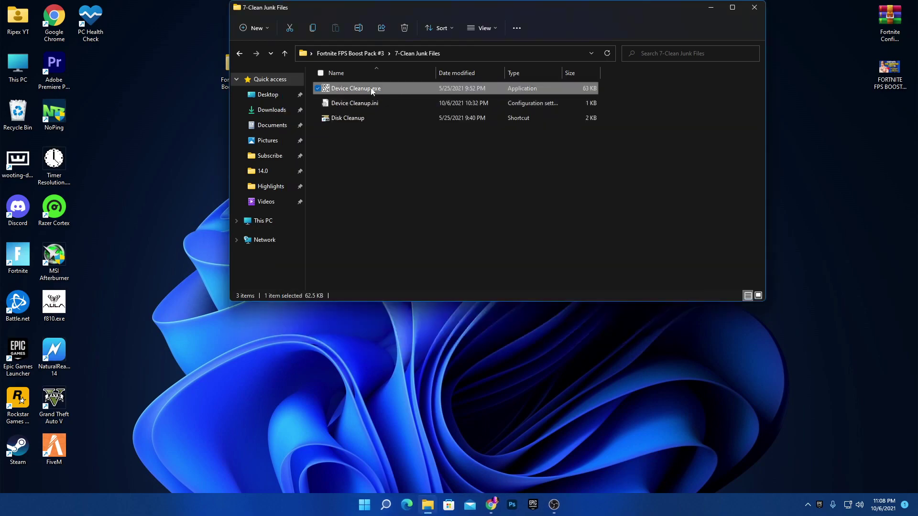
- Run Device Cleanup.exe as administrator, remove all listed non-present devices, and close the tool
right_click(340, 88)
click(388, 131)
click(548, 257)
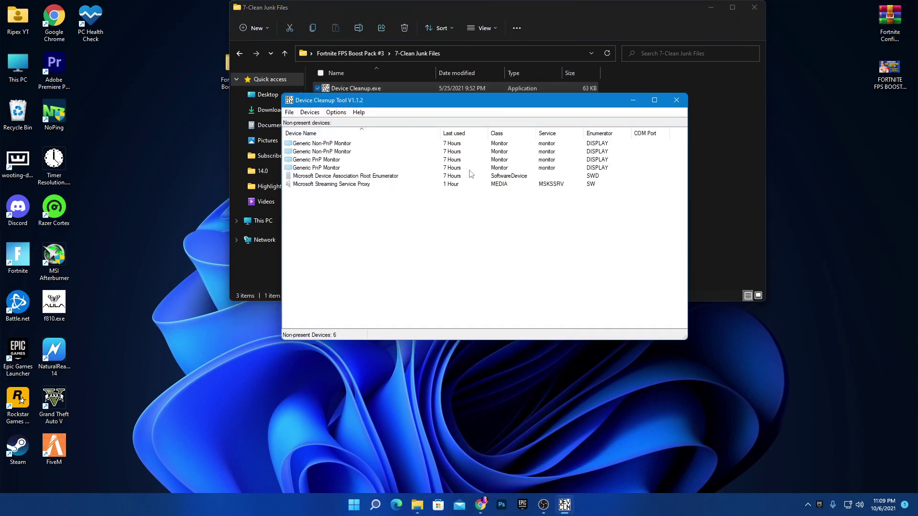
key(ctrl+a)
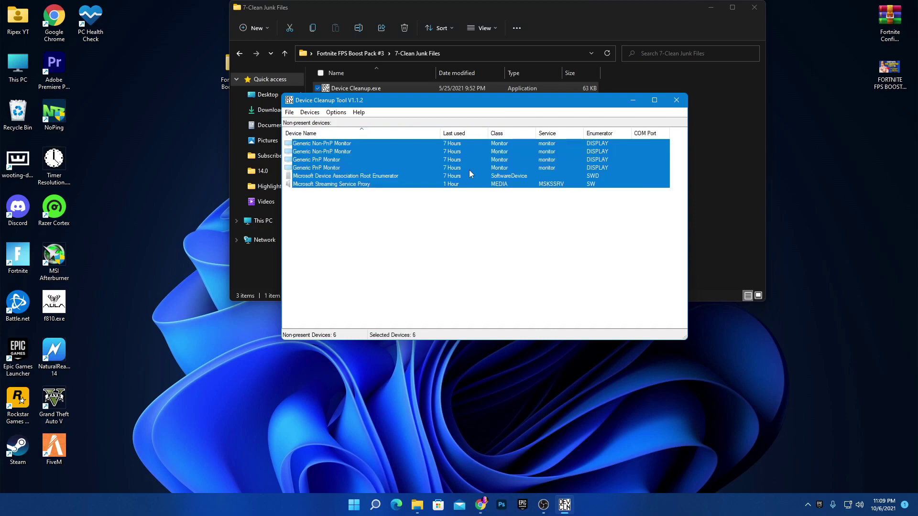
key(Delete)
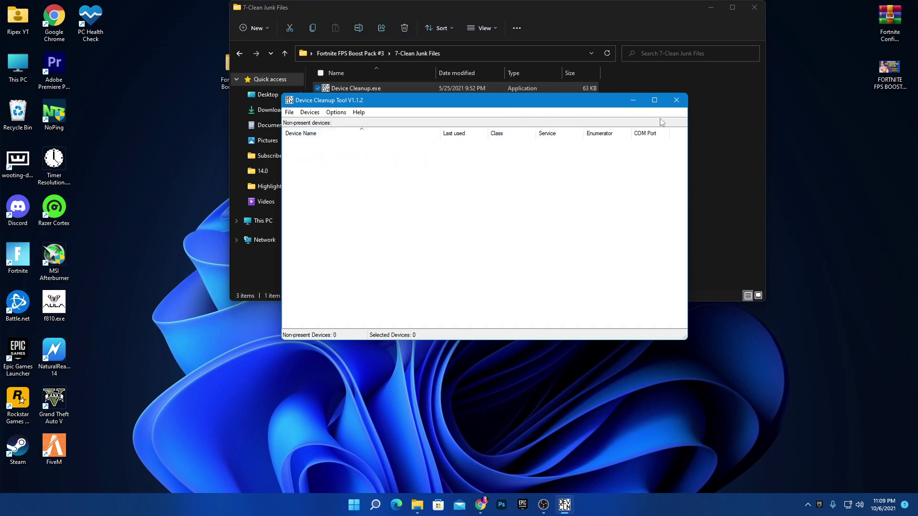
click(676, 101)
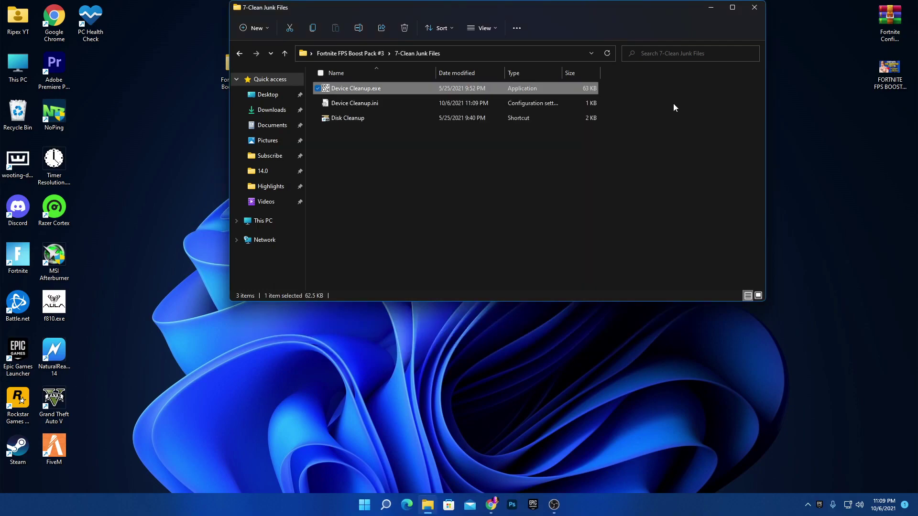
- Start Disk Cleanup for drive C:, request the system files clean-up, and exit at the drive selection
double_click(338, 121)
drag(437, 215, 416, 89)
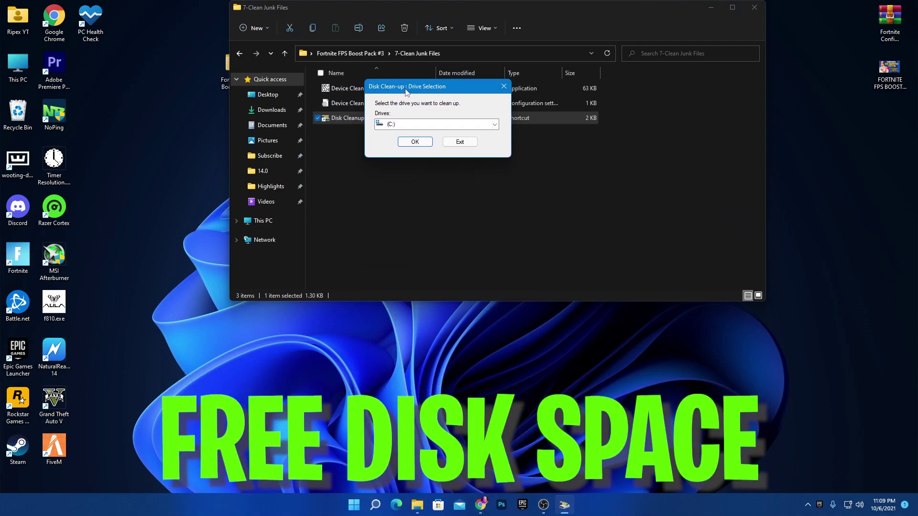
click(494, 125)
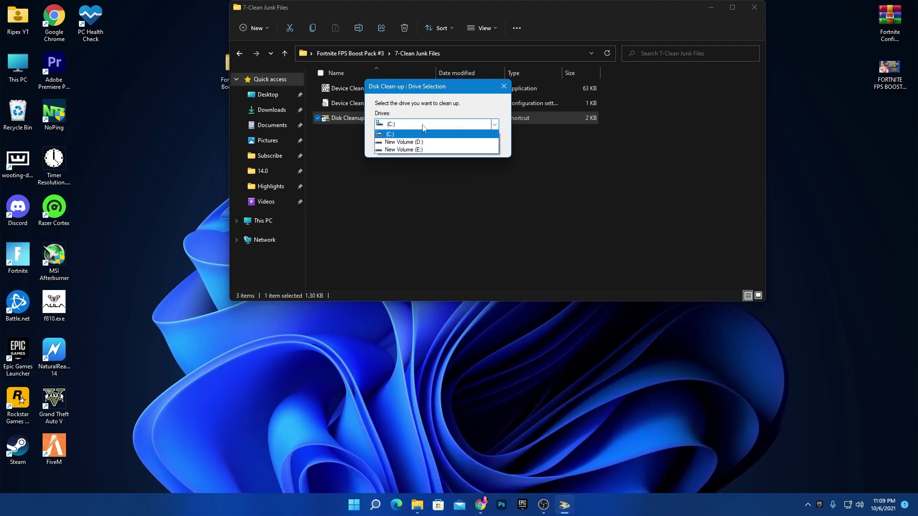
click(391, 134)
click(404, 142)
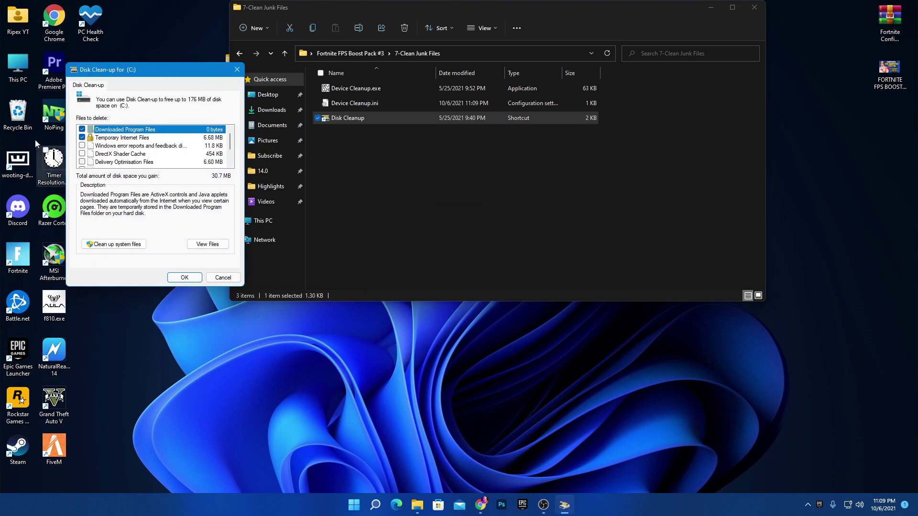
click(108, 245)
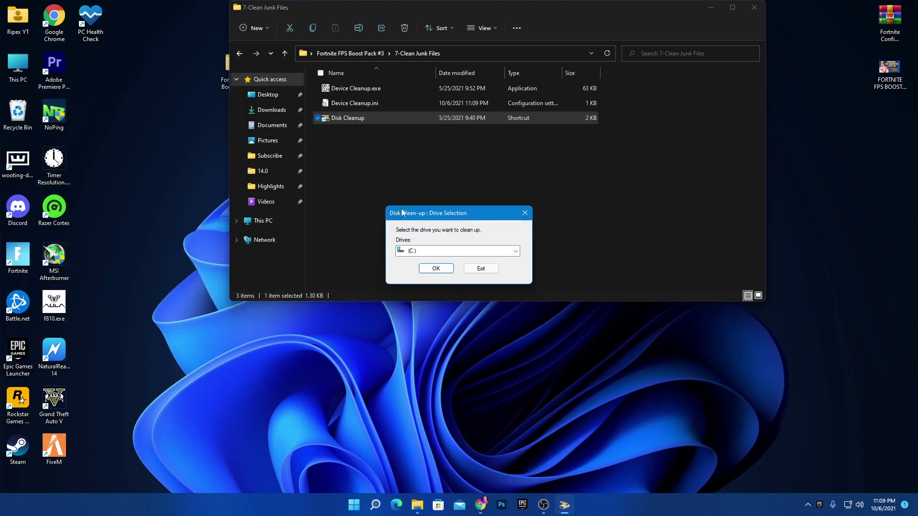
click(525, 214)
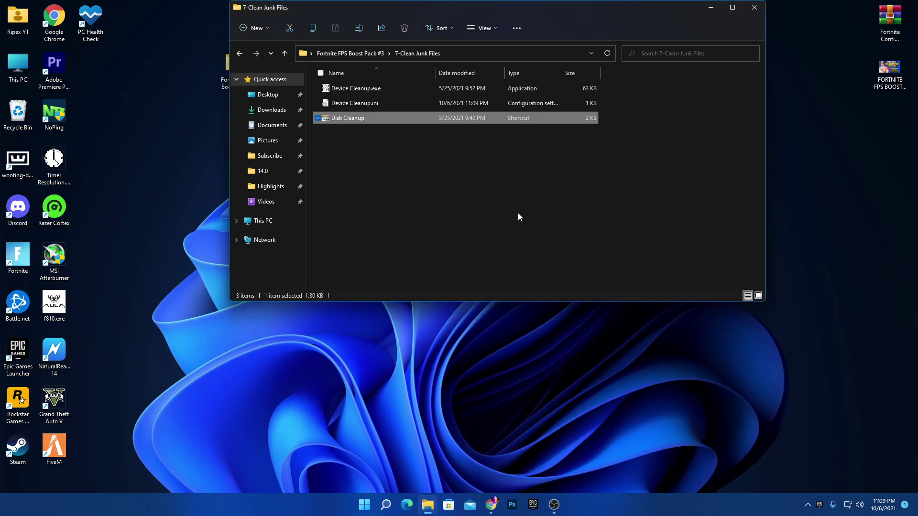
- Copy GameUserSettings.ini from the Med End PC subfolder of the pack's 8-Fortnite Config Files folder
click(345, 54)
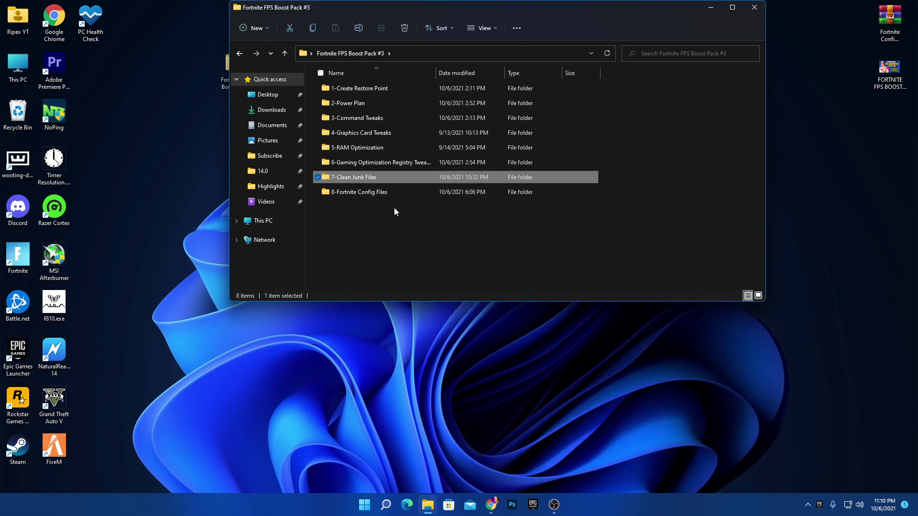
double_click(364, 197)
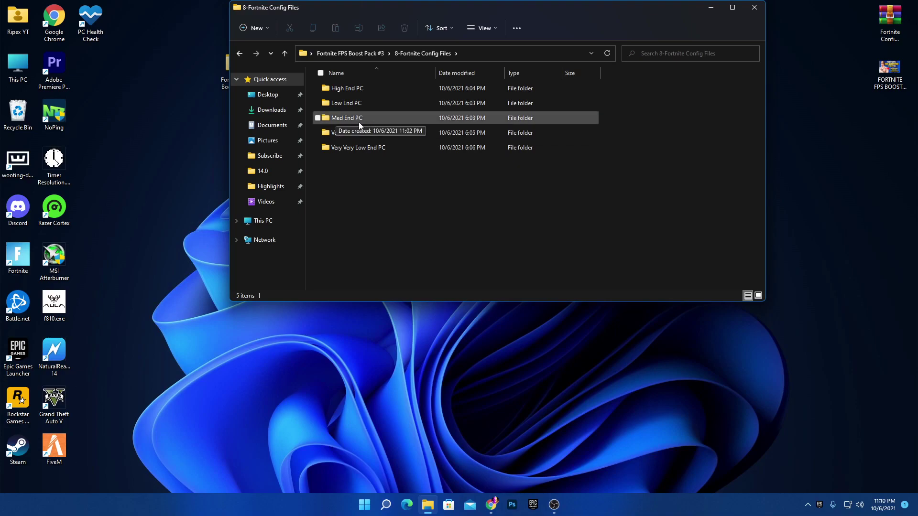
double_click(385, 117)
right_click(375, 91)
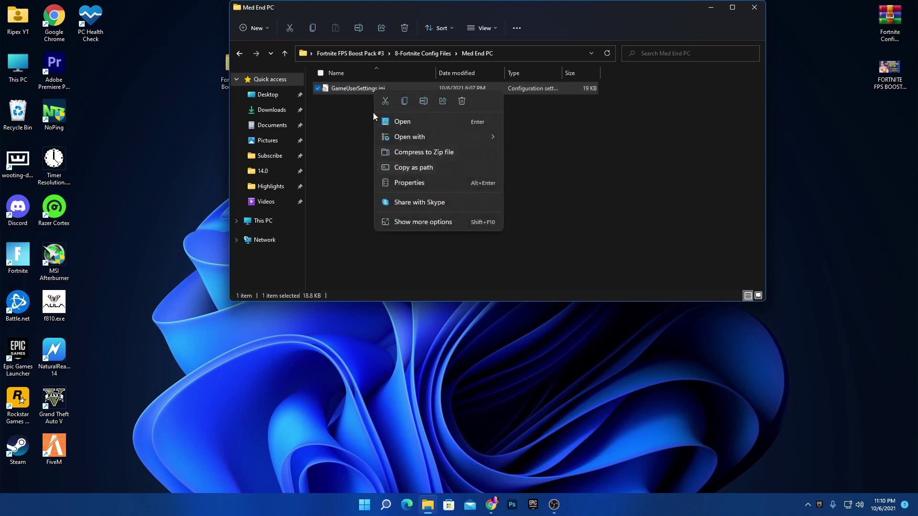
click(356, 93)
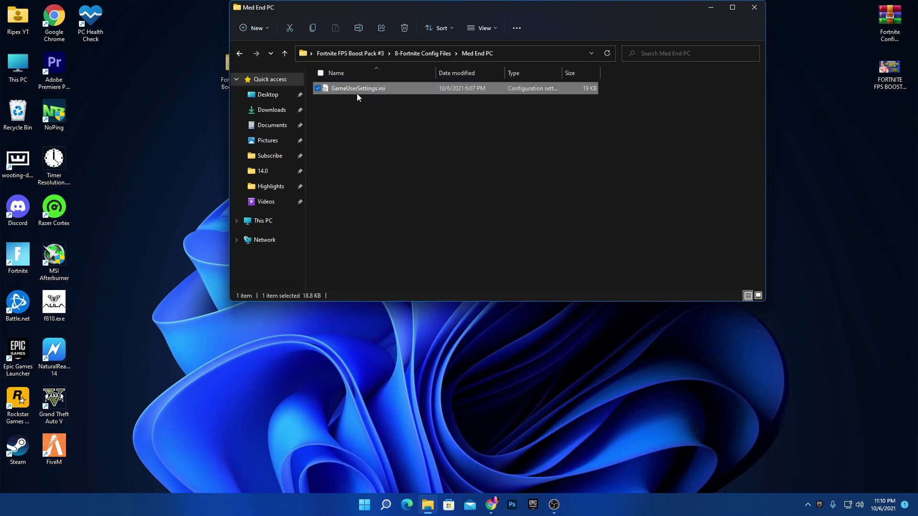
key(ctrl+c)
- Open the AppData folder through Run and go to Local\FortniteGame\Saved\Config\WindowsClient
key(super+r)
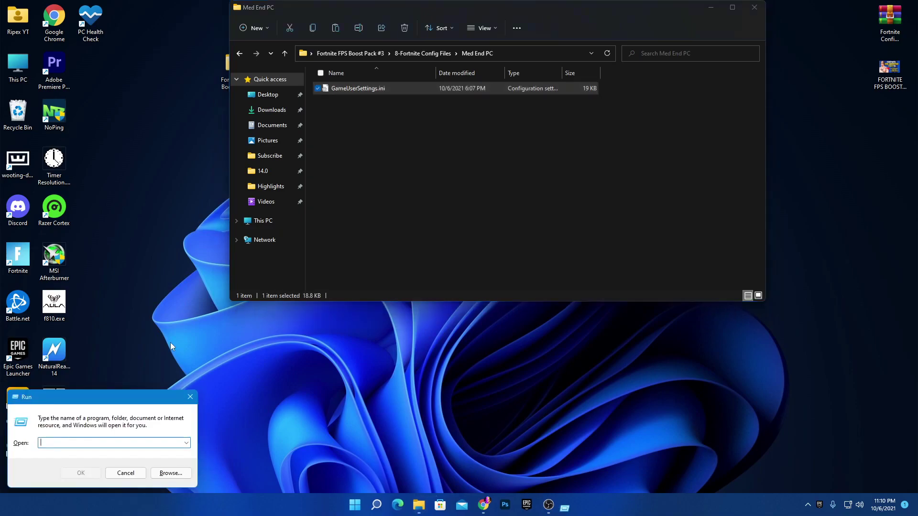
text(%appdata%)
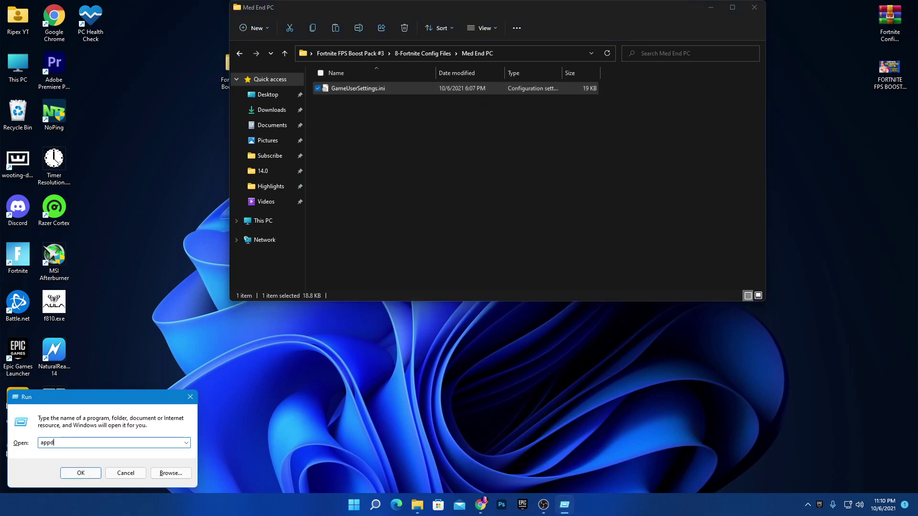
key(Return)
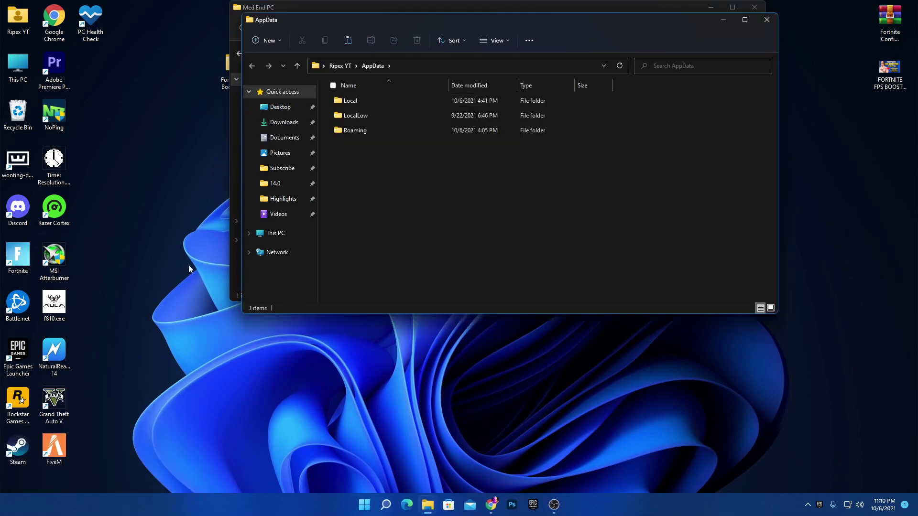
double_click(351, 100)
scroll(386, 201, down, 3)
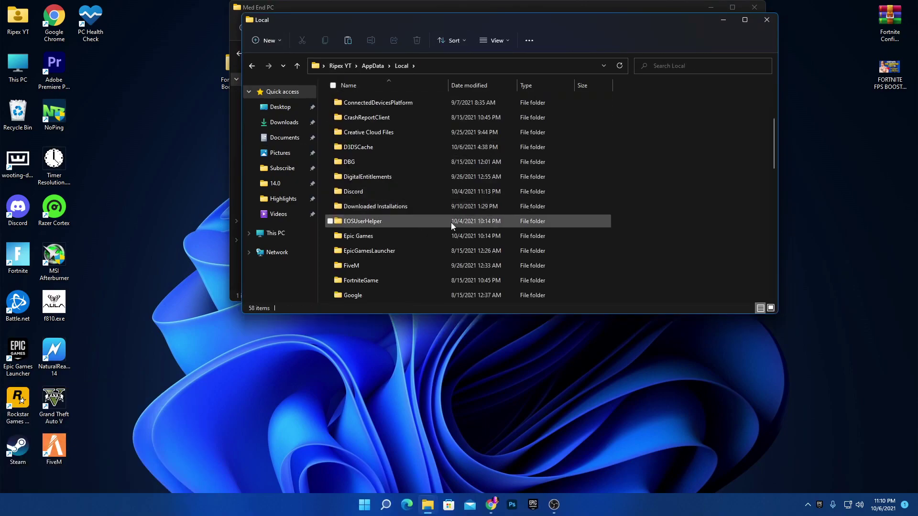
click(371, 280)
double_click(370, 281)
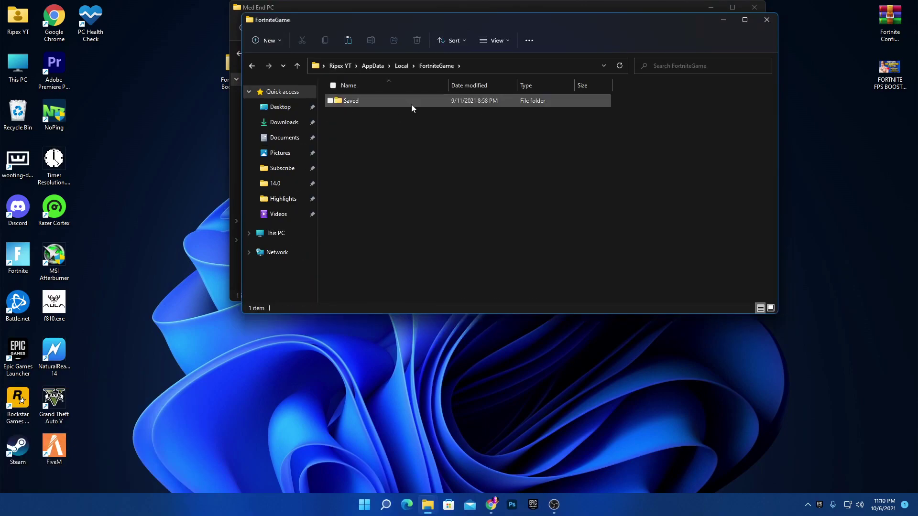
double_click(363, 101)
click(362, 116)
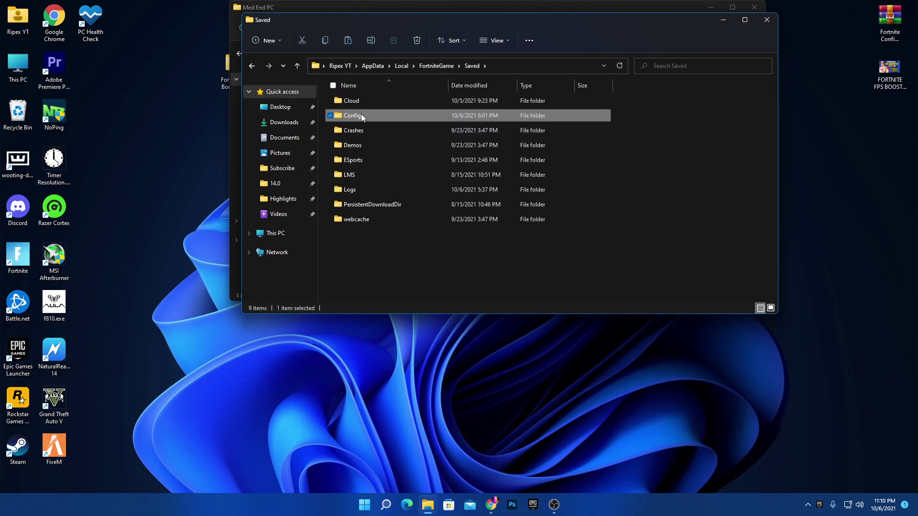
double_click(362, 117)
double_click(375, 119)
- Paste the copied GameUserSettings.ini into the WindowsClient folder, replacing the existing file, and close both folder windows
right_click(444, 160)
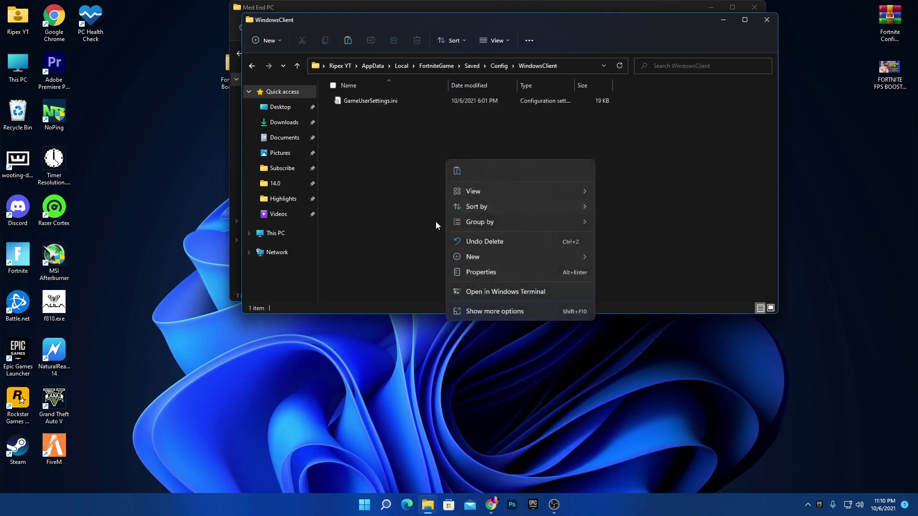
click(416, 209)
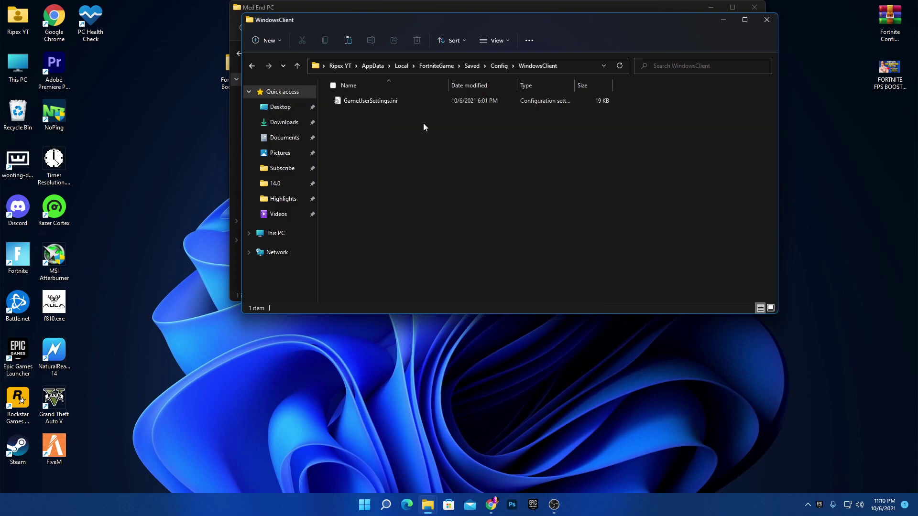
key(ctrl+v)
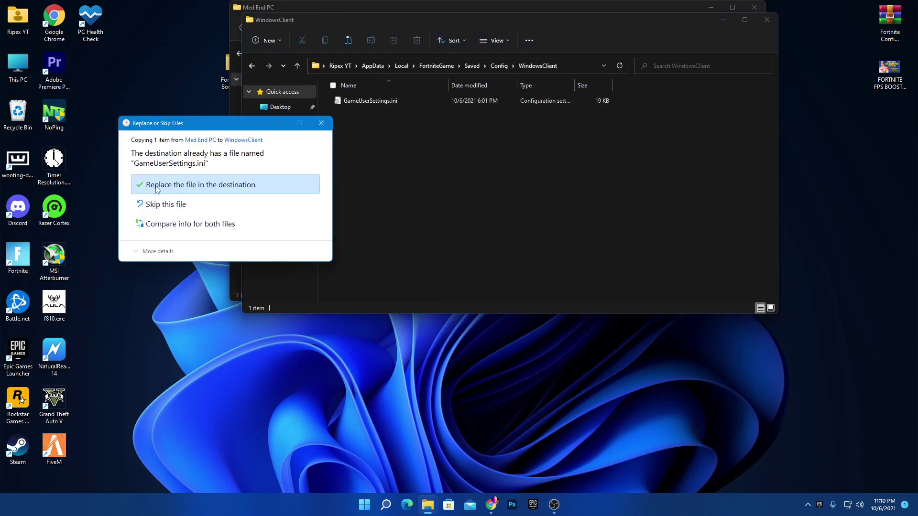
click(157, 188)
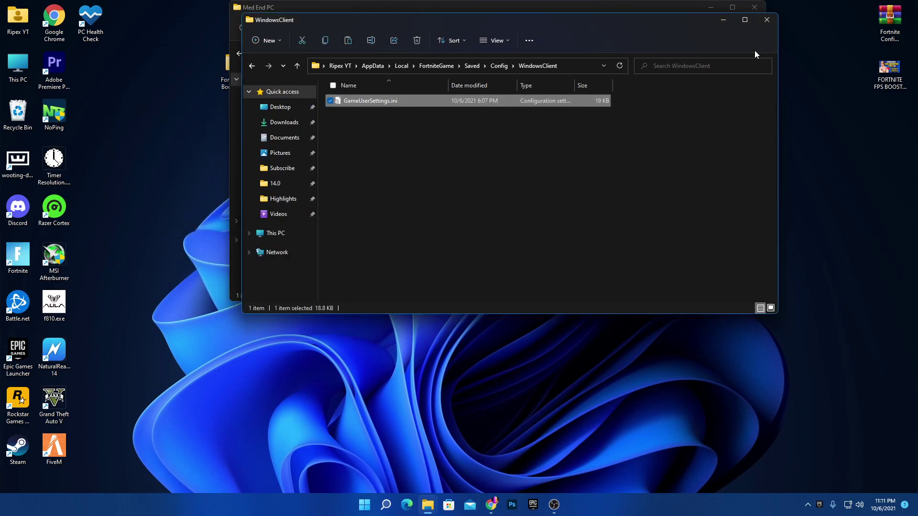
click(765, 21)
click(754, 7)
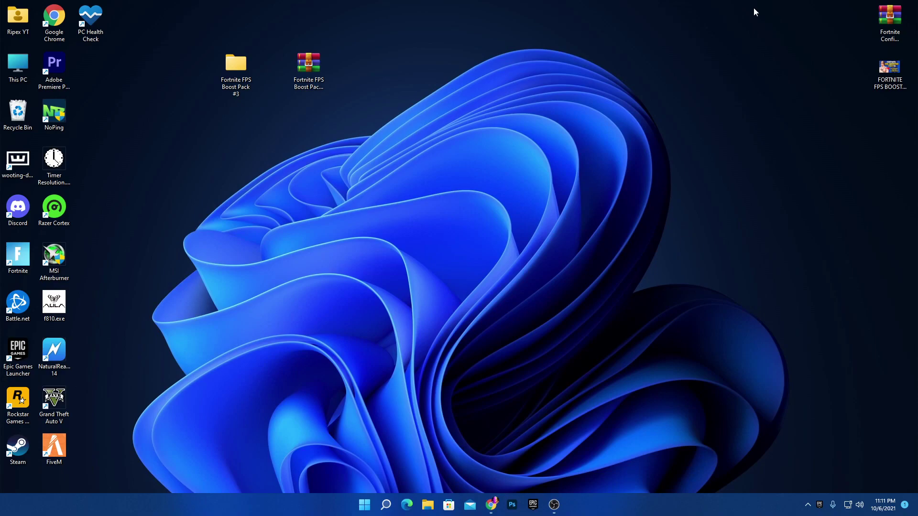
- Run msconfig and review the services list in System Configuration with all Microsoft services hidden
key(super+r)
text(ms)
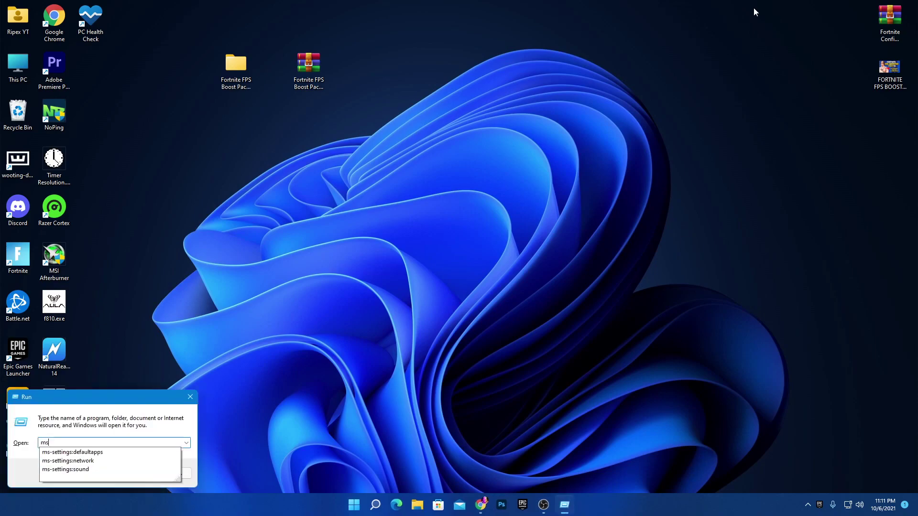
text(config)
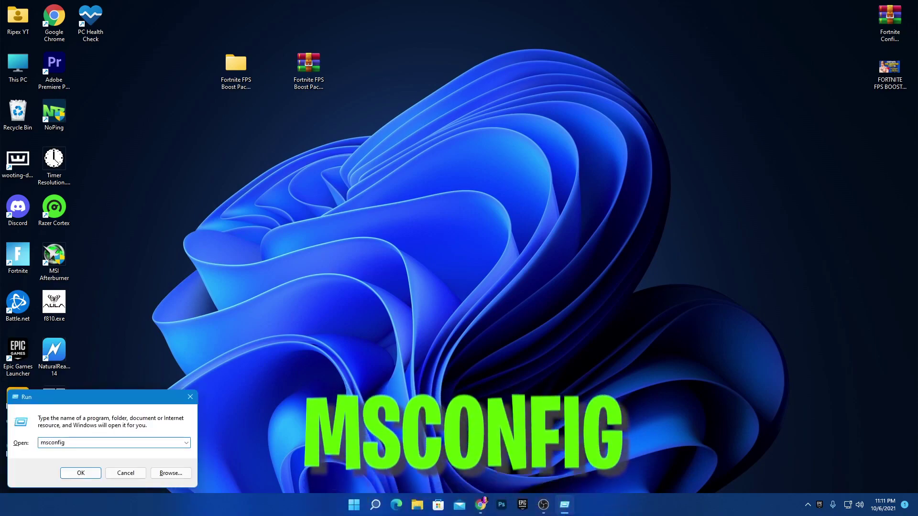
key(Return)
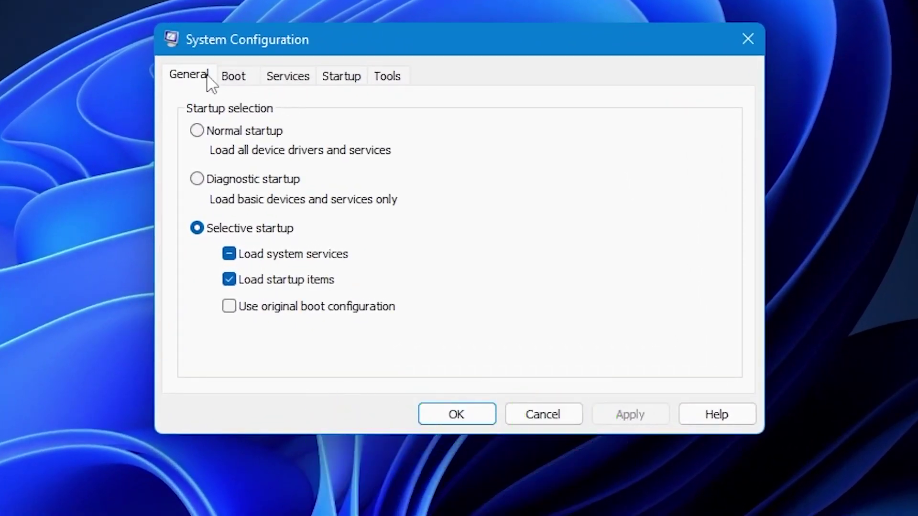
click(302, 78)
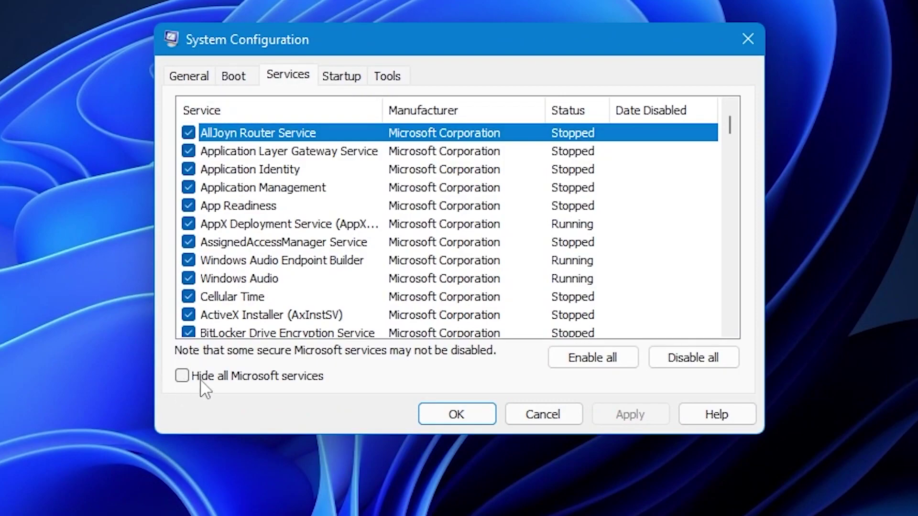
click(185, 380)
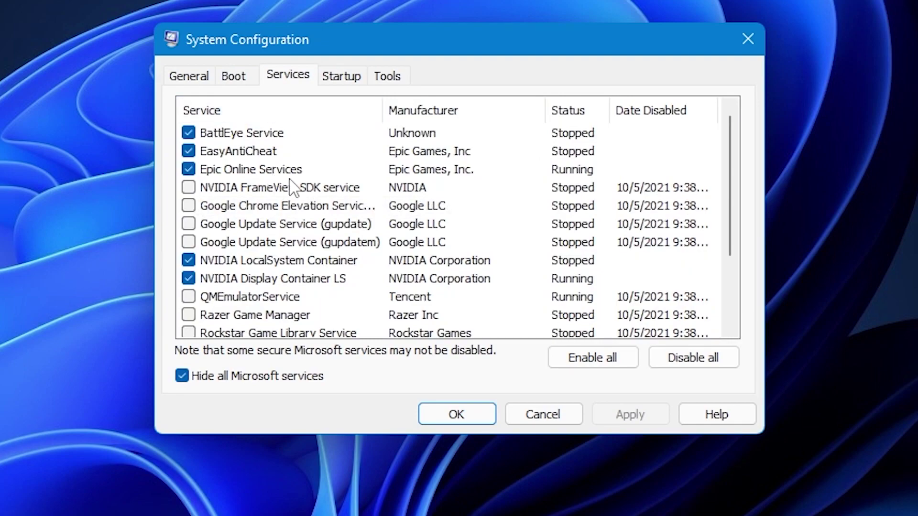
scroll(397, 187, down, 2)
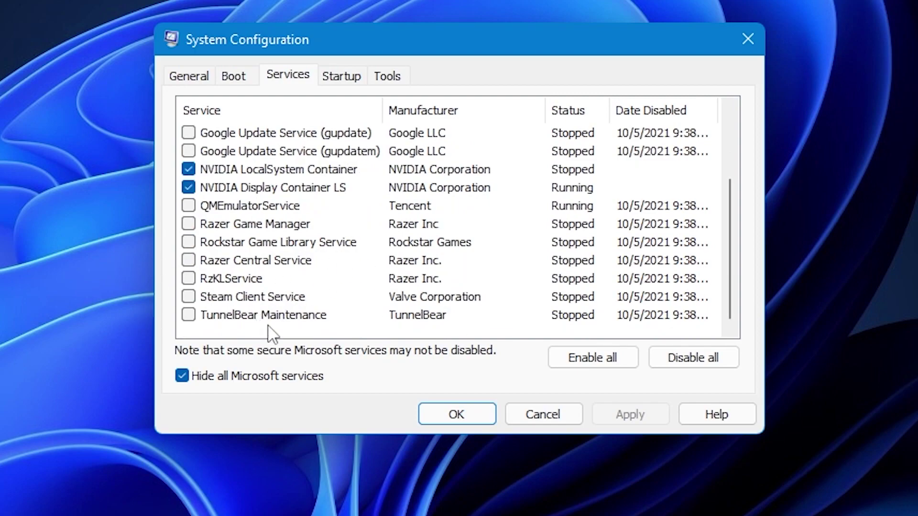
- Review the startup items in Task Manager, opened from System Configuration, and close both windows
click(342, 76)
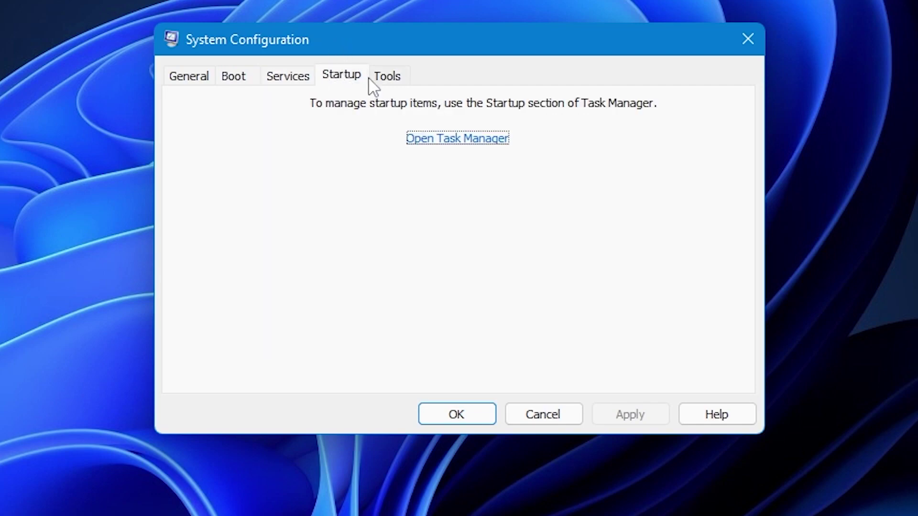
click(429, 146)
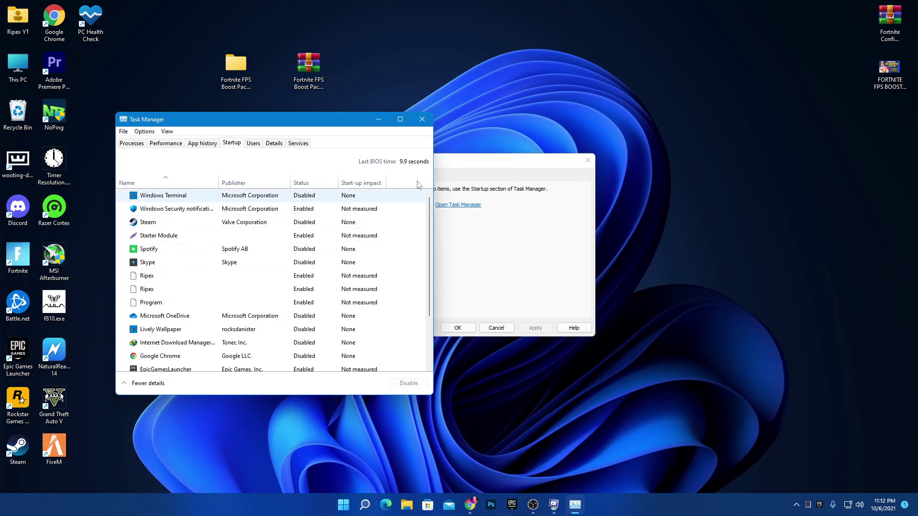
click(420, 119)
click(588, 161)
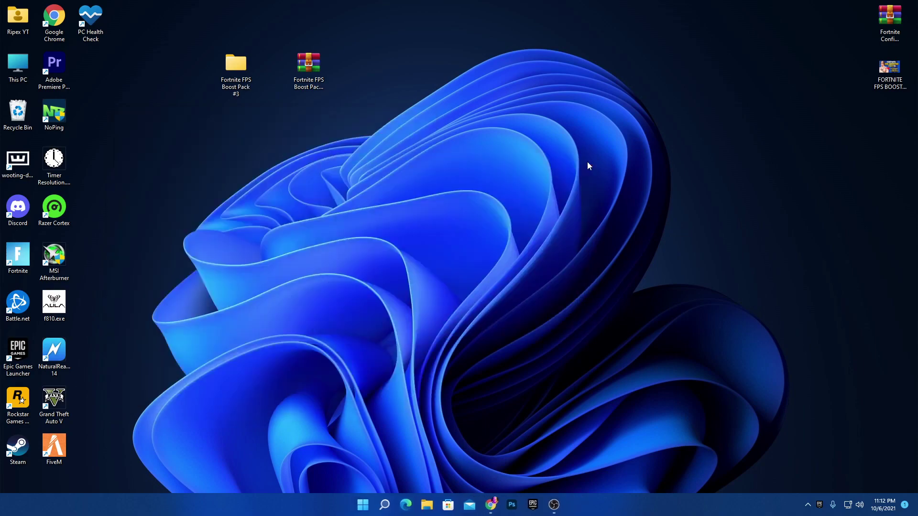